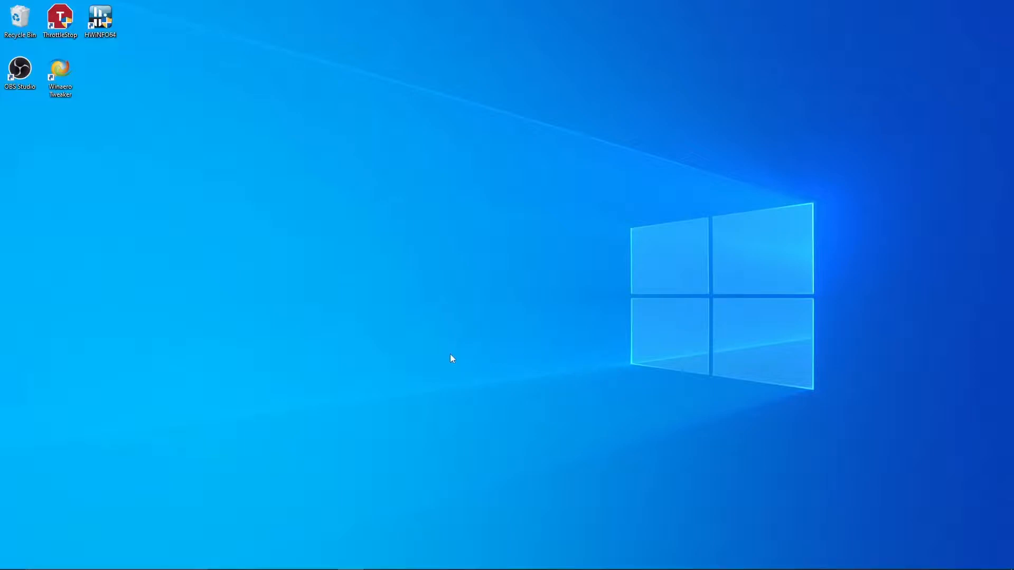
- Open Intel Graphics Command Center and review the color settings of display 2
{"action": "left_click", "coordinate": [375, 560]}
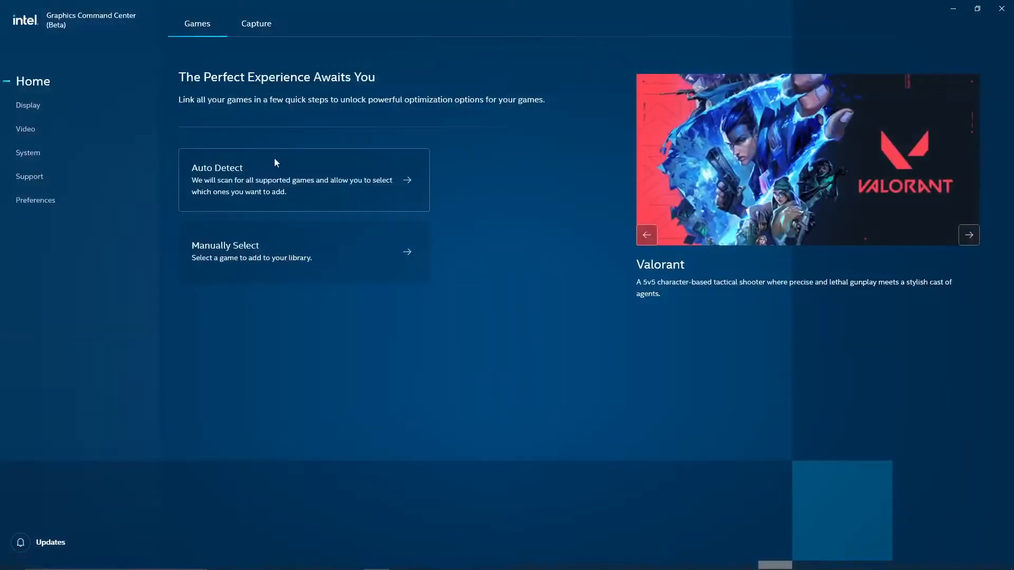
{"action": "left_click", "coordinate": [77, 102]}
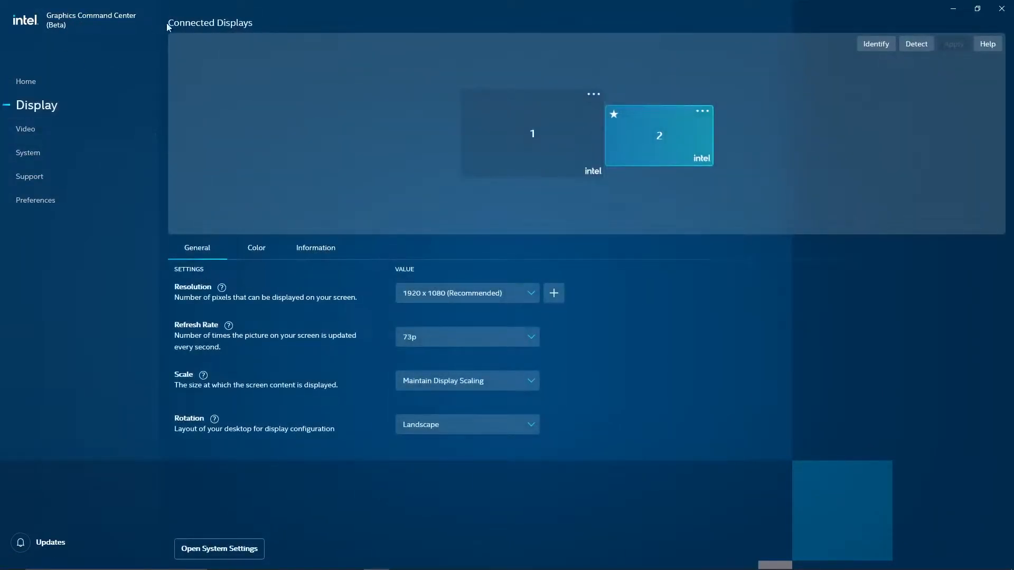
{"action": "left_click", "coordinate": [252, 254]}
{"action": "scroll", "coordinate": [370, 382], "scroll_direction": "down", "scroll_amount": 5}
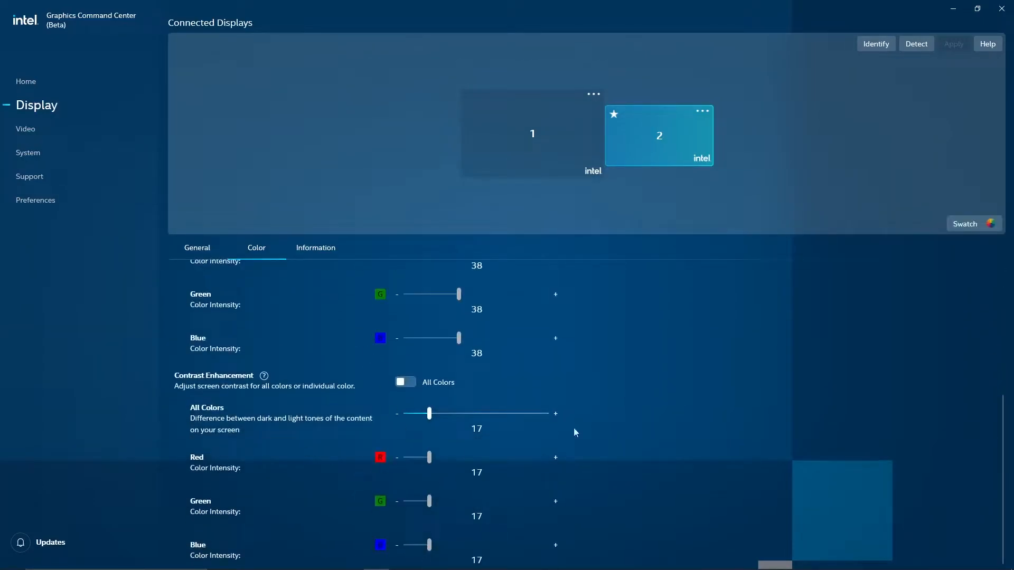
- Switch to display 1 and review its brightness, contrast, hue and saturation settings
{"action": "left_click", "coordinate": [506, 147]}
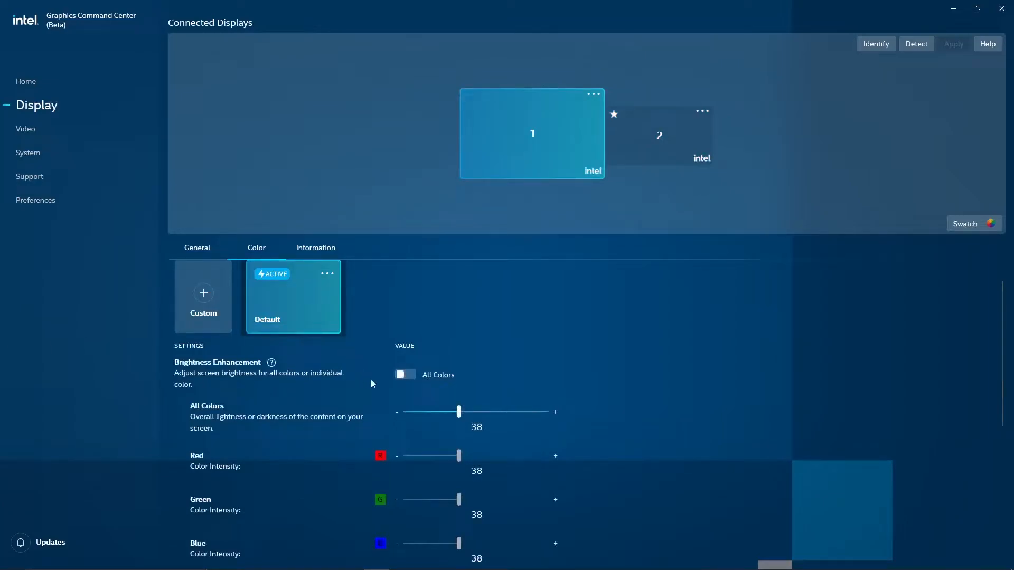
{"action": "scroll", "coordinate": [509, 398], "scroll_direction": "down", "scroll_amount": 4}
{"action": "scroll", "coordinate": [404, 401], "scroll_direction": "down", "scroll_amount": 2}
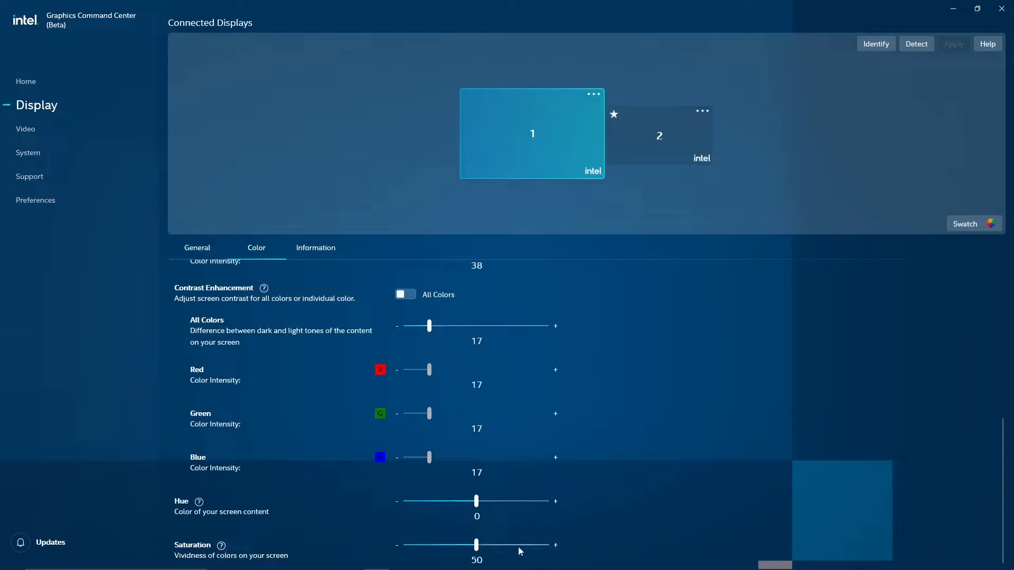
- Compare the color settings of display 2 again, checking which controls it offers, and close Intel Graphics Command Center
{"action": "left_click", "coordinate": [653, 152]}
{"action": "scroll", "coordinate": [421, 415], "scroll_direction": "up", "scroll_amount": 5}
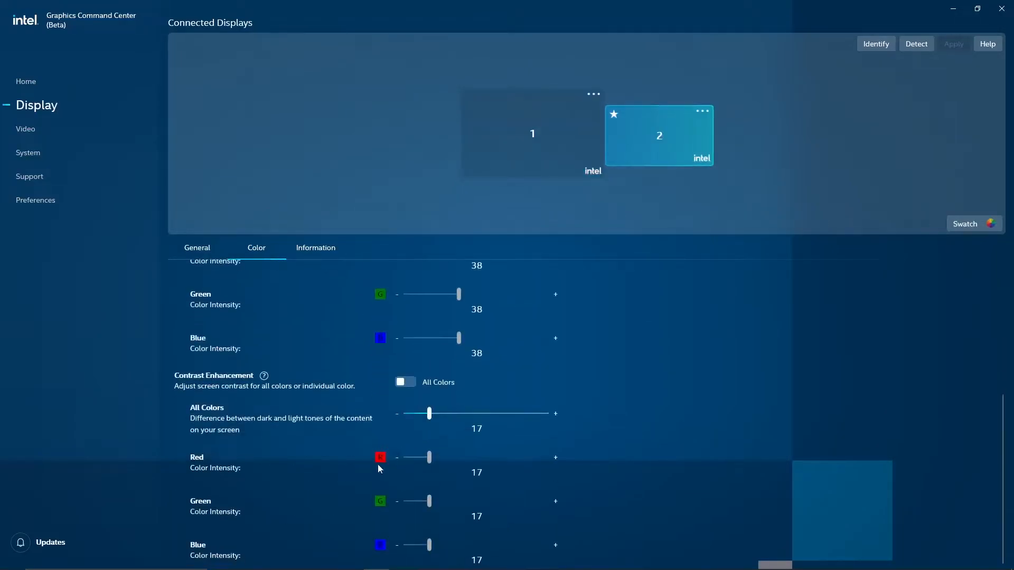
{"action": "scroll", "coordinate": [312, 337], "scroll_direction": "down", "scroll_amount": 3}
{"action": "scroll", "coordinate": [312, 337], "scroll_direction": "up", "scroll_amount": 3}
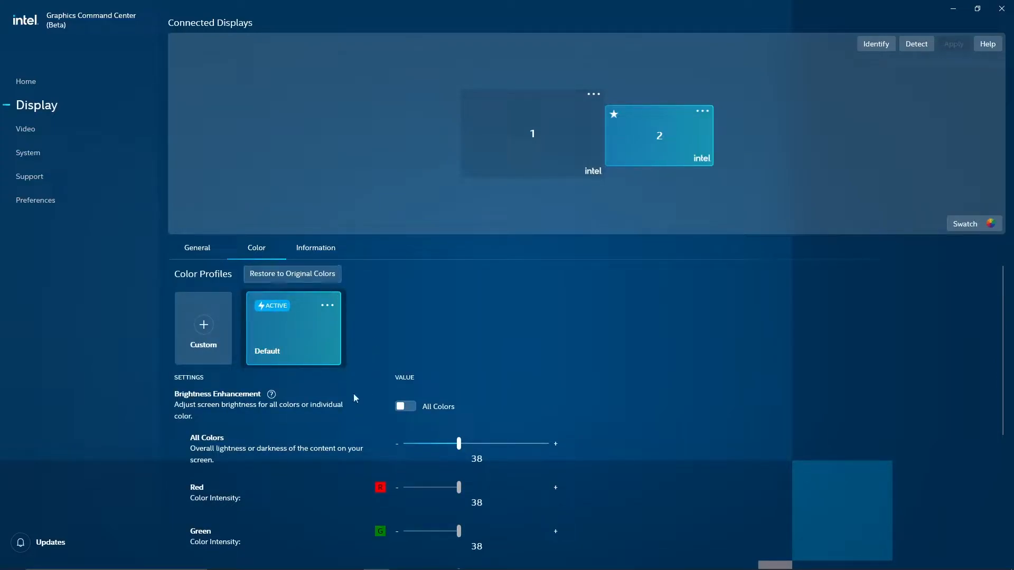
{"action": "left_click", "coordinate": [1001, 8]}
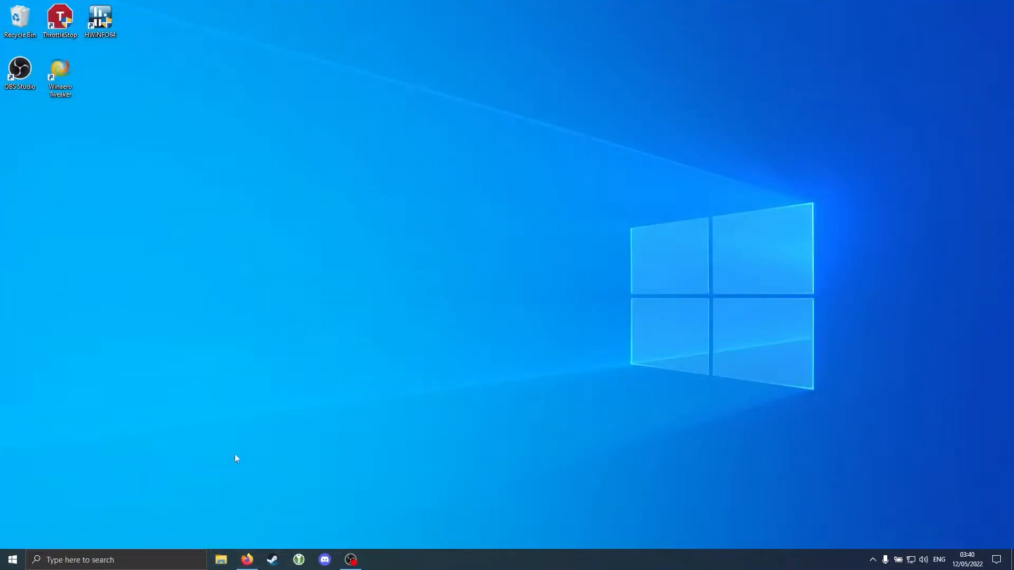
- Switch to Firefox, skim the xvYCC Wikipedia article including its hardware support section, and minimize the browser
{"action": "left_click", "coordinate": [246, 559]}
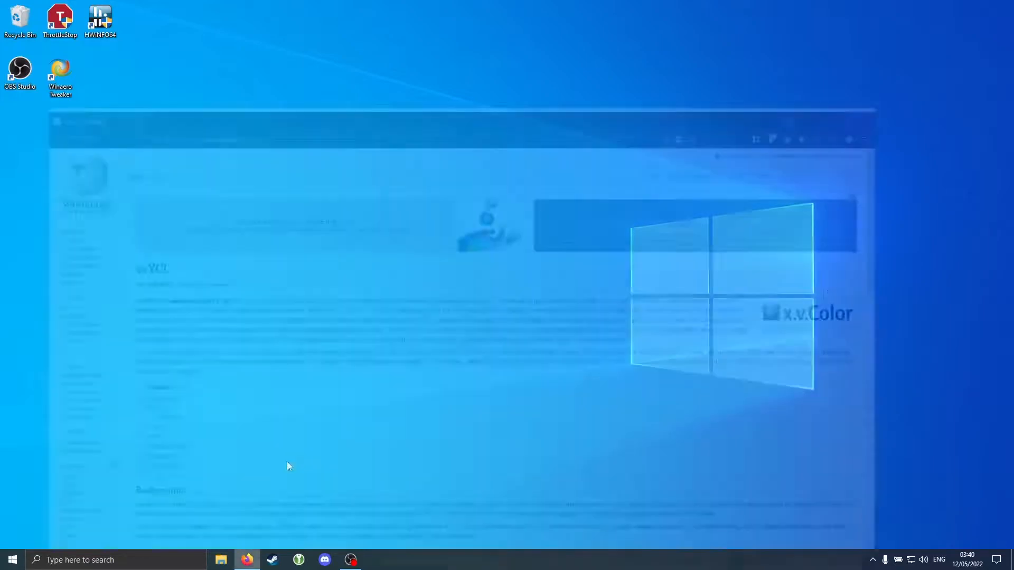
{"action": "left_click_drag", "start_coordinate": [108, 194], "coordinate": [157, 198]}
{"action": "left_click", "coordinate": [352, 284]}
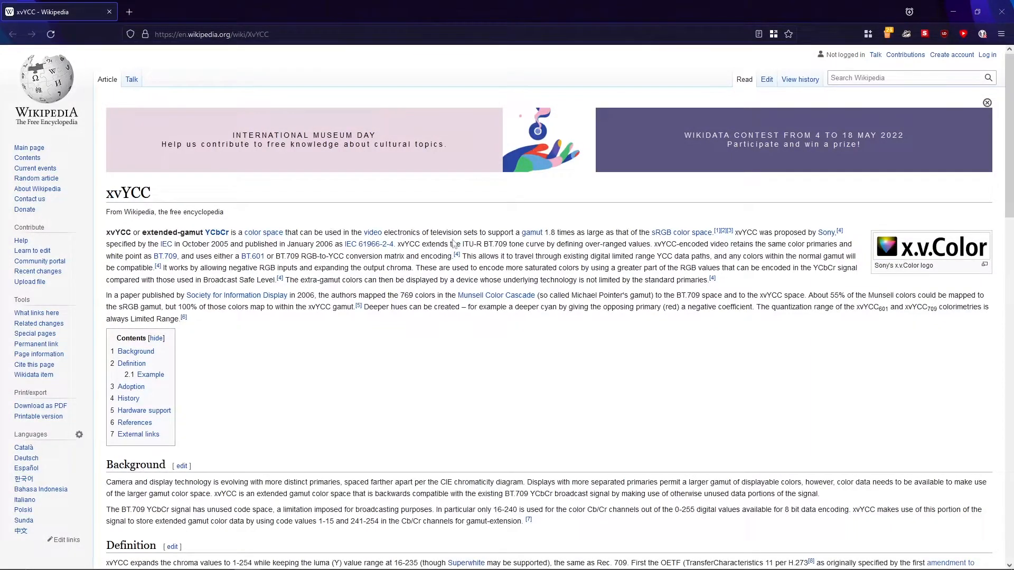
{"action": "scroll", "coordinate": [285, 317], "scroll_direction": "down", "scroll_amount": 5}
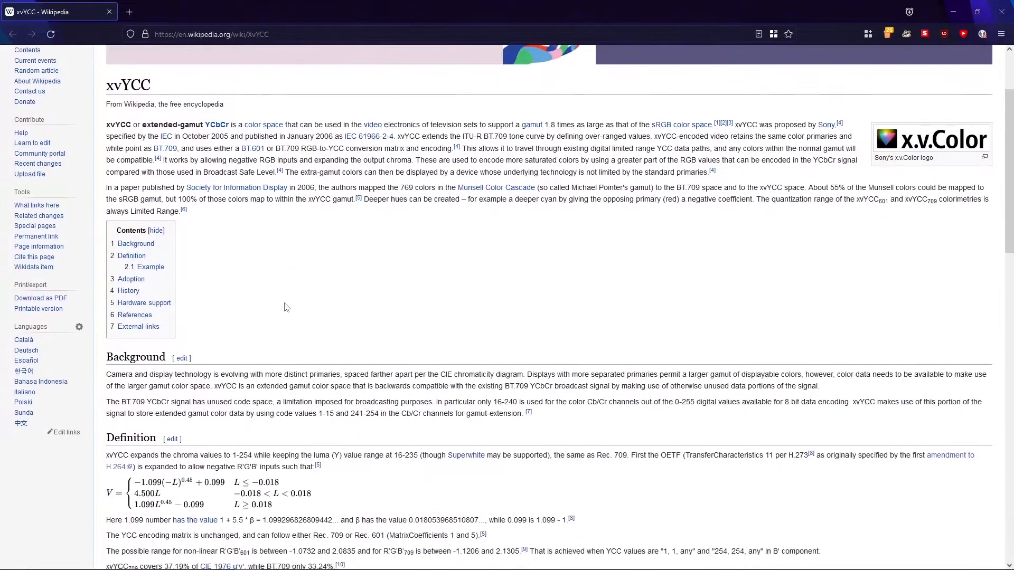
{"action": "scroll", "coordinate": [283, 324], "scroll_direction": "down", "scroll_amount": 11}
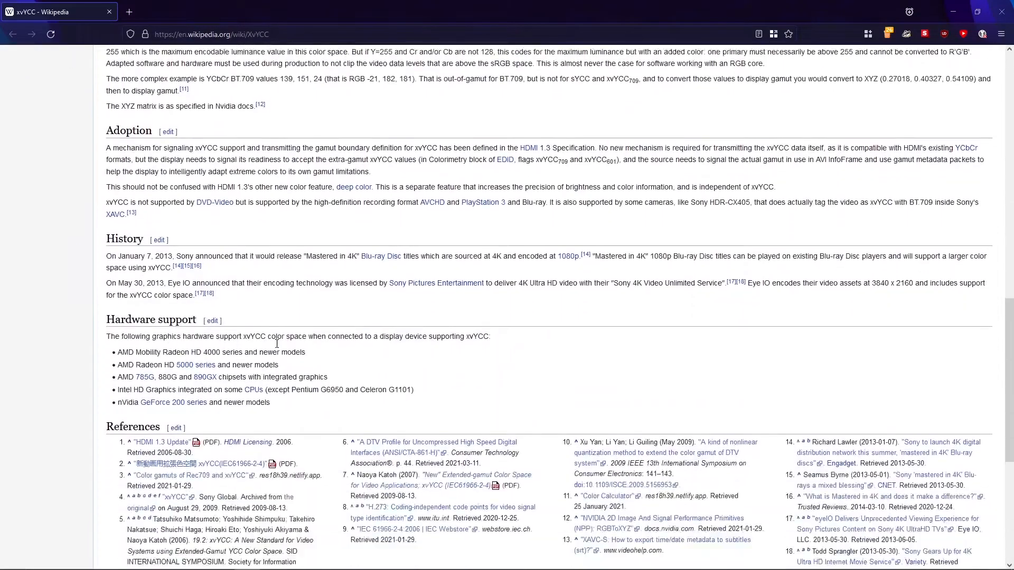
{"action": "scroll", "coordinate": [275, 351], "scroll_direction": "up", "scroll_amount": 20}
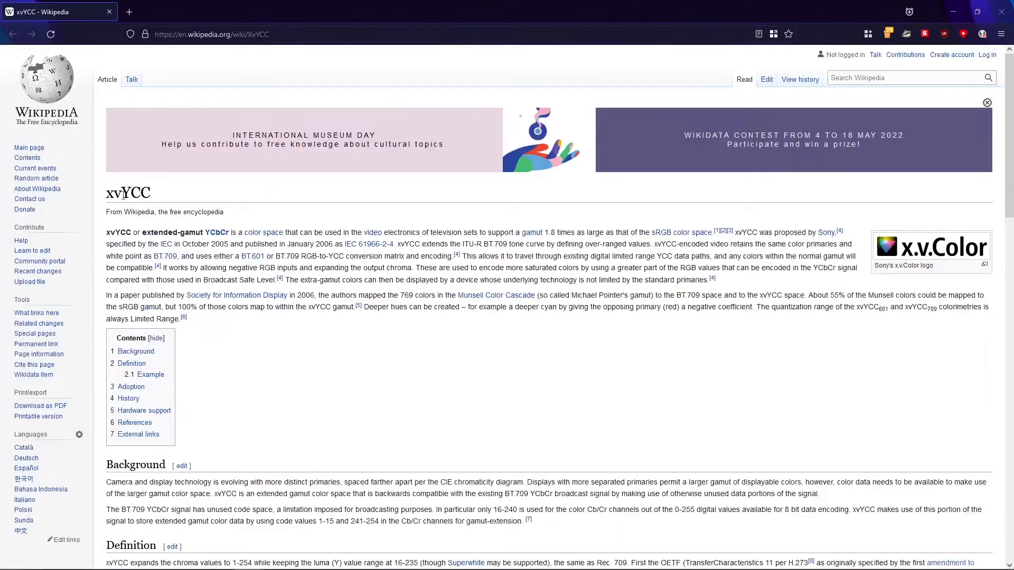
{"action": "left_click", "coordinate": [953, 11]}
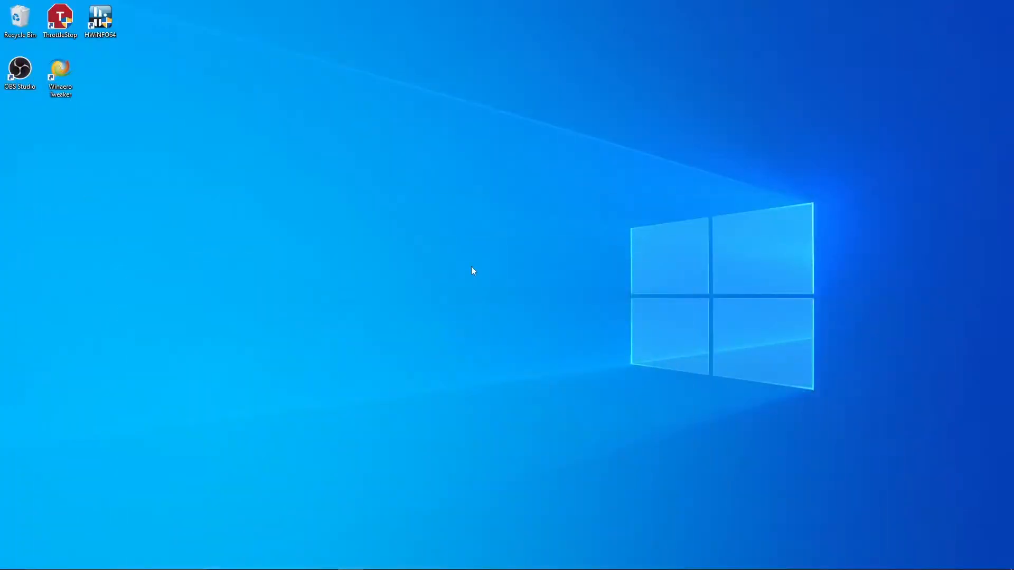
- Open Control Panel, search for "system" and open the restore point creation settings
{"action": "key", "text": "super"}
{"action": "type", "text": "cont"}
{"action": "key", "text": "Return"}
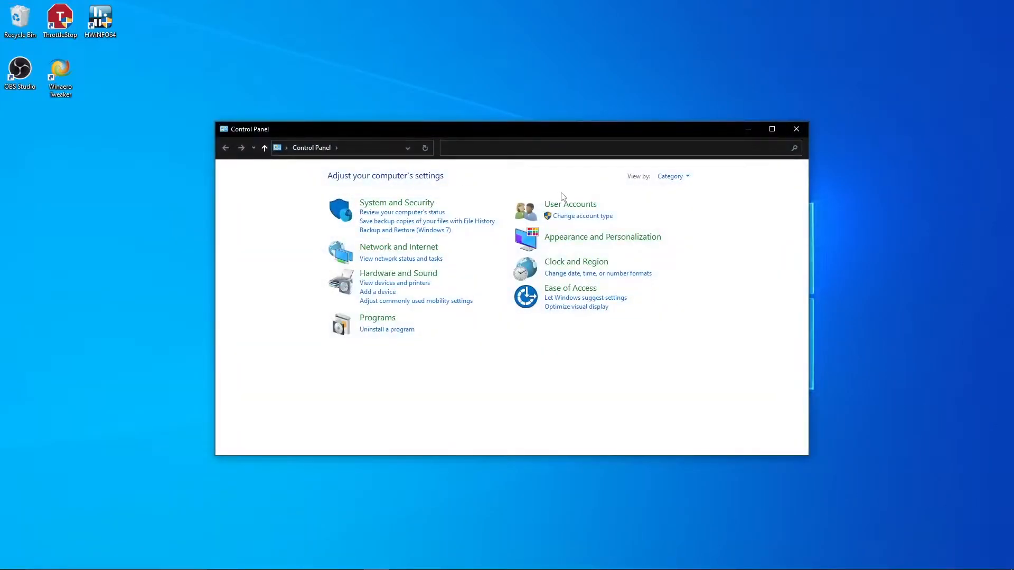
{"action": "type", "text": "system"}
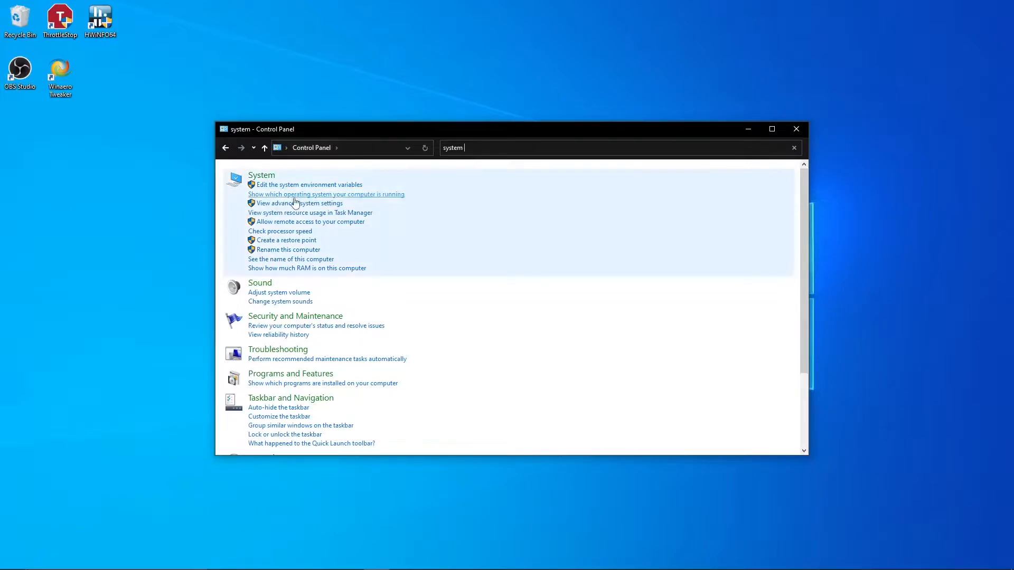
{"action": "left_click", "coordinate": [293, 242]}
{"action": "left_click_drag", "start_coordinate": [139, 24], "coordinate": [324, 158]}
- Review the restore configuration of the BOOTCAMP (C:) drive, accept it, and close System Properties and Control Panel
{"action": "left_click", "coordinate": [274, 295]}
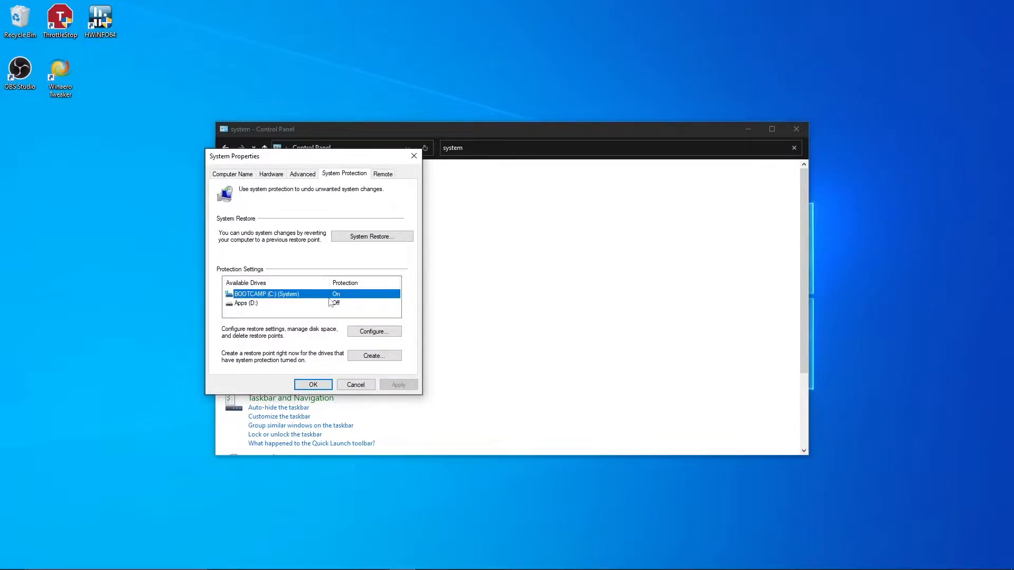
{"action": "left_click", "coordinate": [374, 331]}
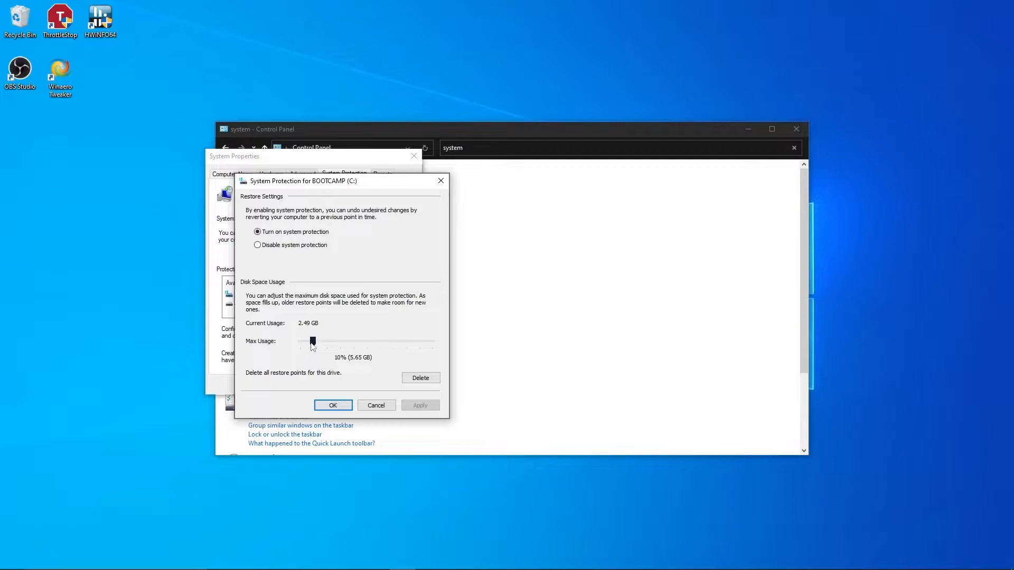
{"action": "left_click", "coordinate": [333, 406]}
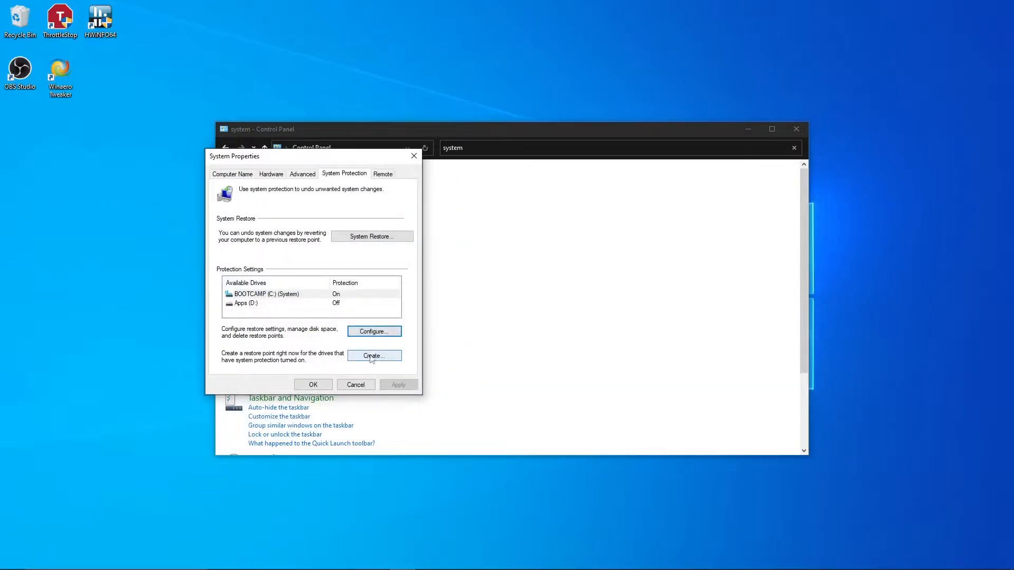
{"action": "left_click", "coordinate": [414, 156]}
{"action": "left_click", "coordinate": [796, 129]}
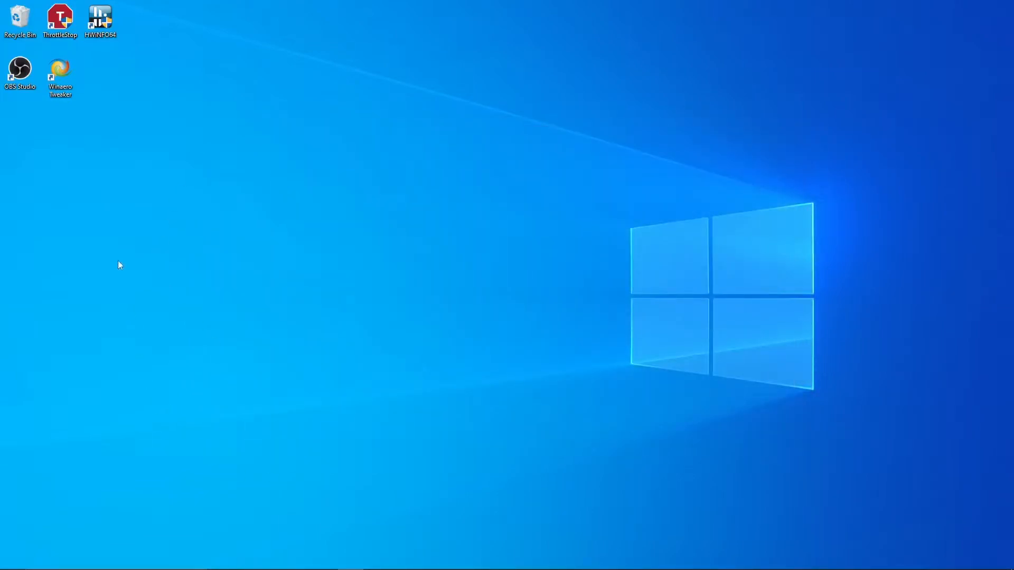
- Open Registry Editor and collapse the expanded keys up to HKEY_LOCAL_MACHINE
{"action": "key", "text": "super"}
{"action": "type", "text": "regedit"}
{"action": "key", "text": "Return"}
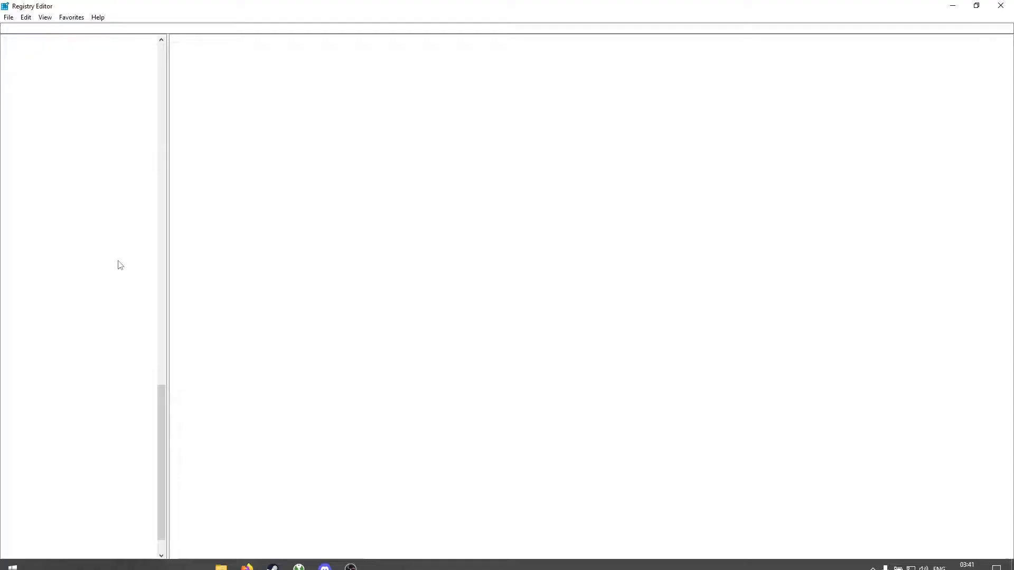
{"action": "left_click", "coordinate": [24, 175]}
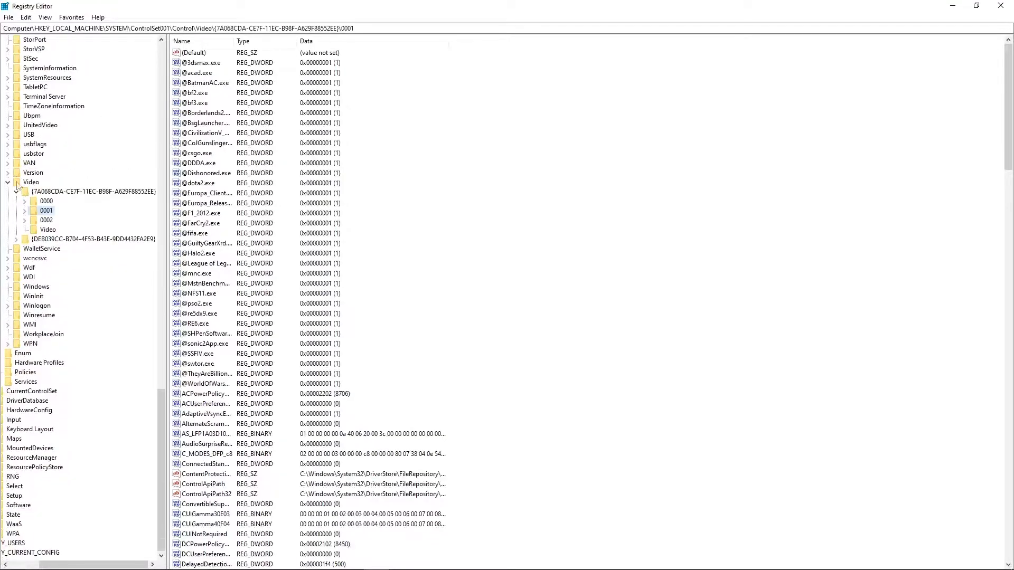
{"action": "left_click", "coordinate": [16, 194]}
{"action": "left_click", "coordinate": [8, 225]}
{"action": "scroll", "coordinate": [67, 263], "scroll_direction": "up", "scroll_amount": 20}
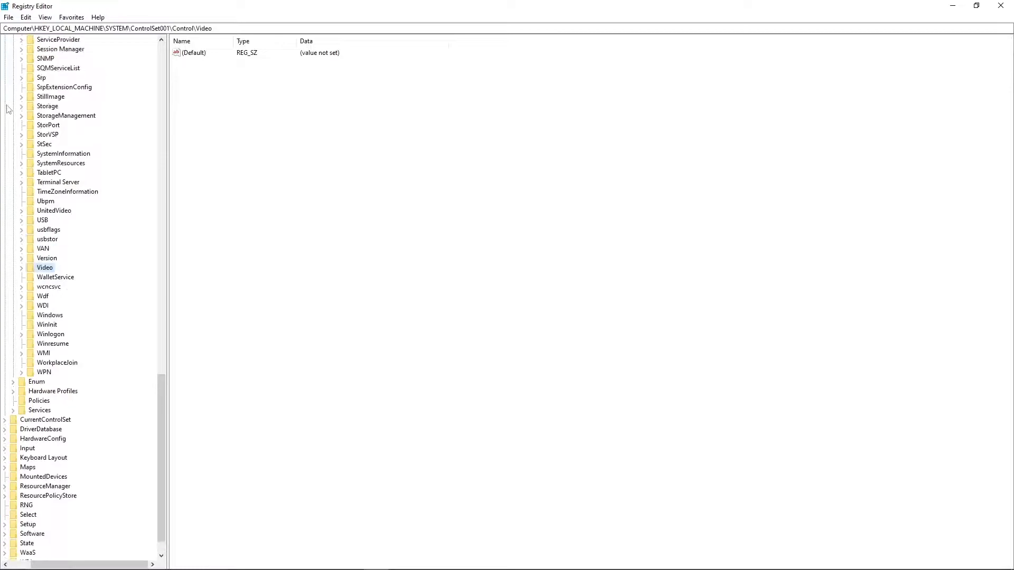
{"action": "left_click", "coordinate": [12, 153]}
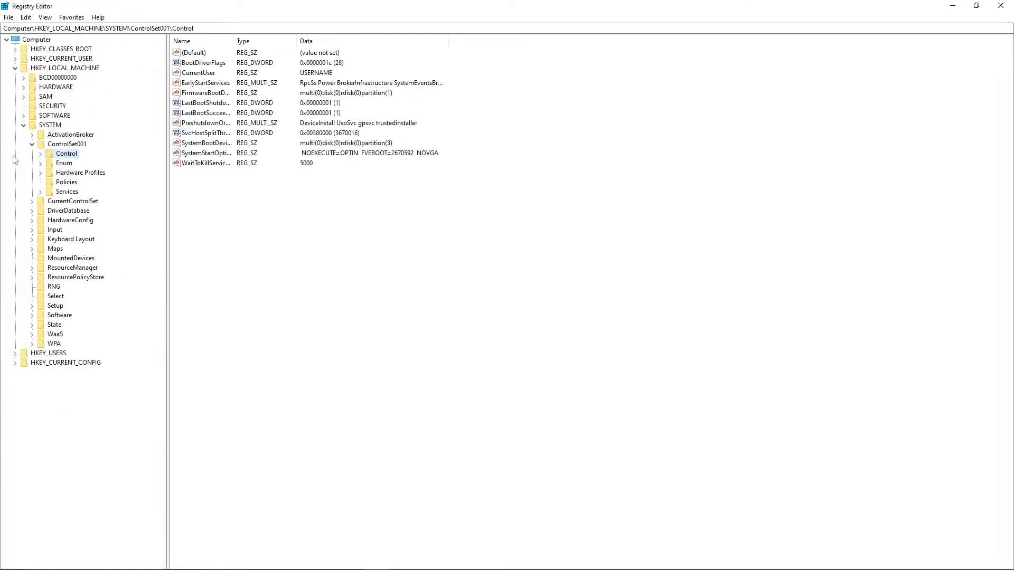
{"action": "left_click", "coordinate": [32, 144]}
{"action": "left_click", "coordinate": [23, 126]}
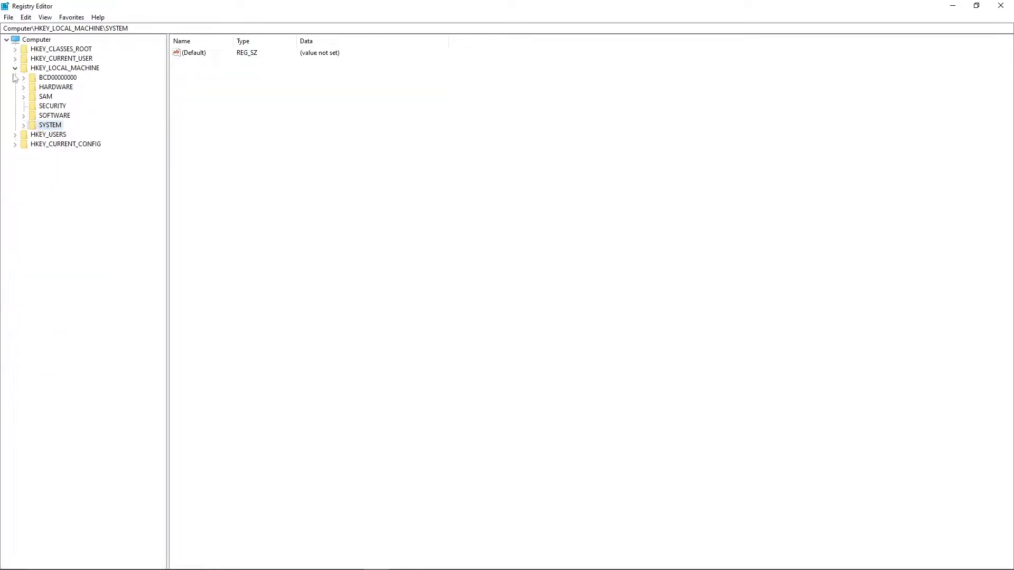
{"action": "left_click", "coordinate": [15, 67]}
- Search the registry for "xvyccfeature" in keys, values and data
{"action": "left_click", "coordinate": [8, 18]}
{"action": "mouse_move", "coordinate": [25, 20]}
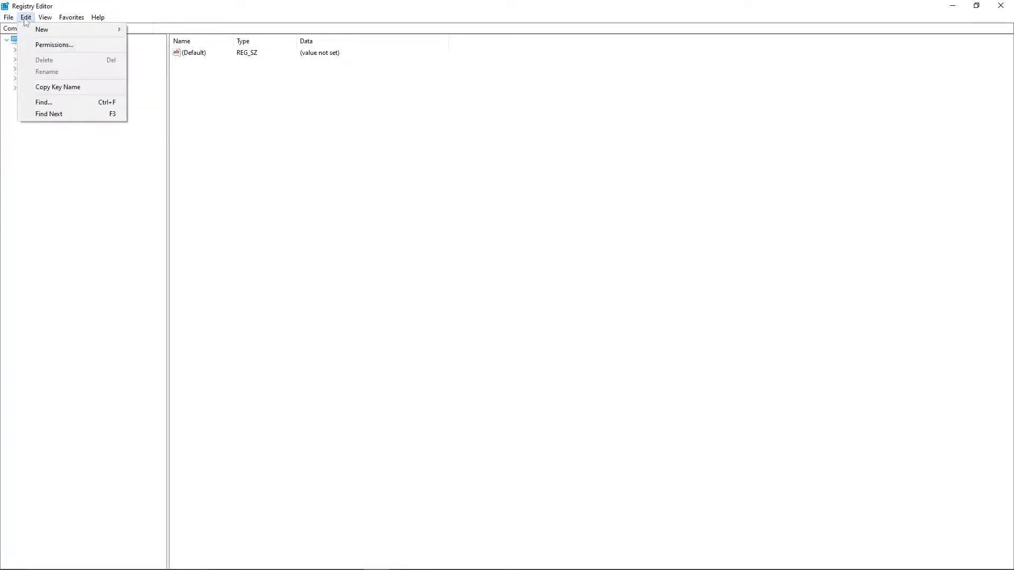
{"action": "left_click", "coordinate": [44, 104]}
{"action": "type", "text": "xy"}
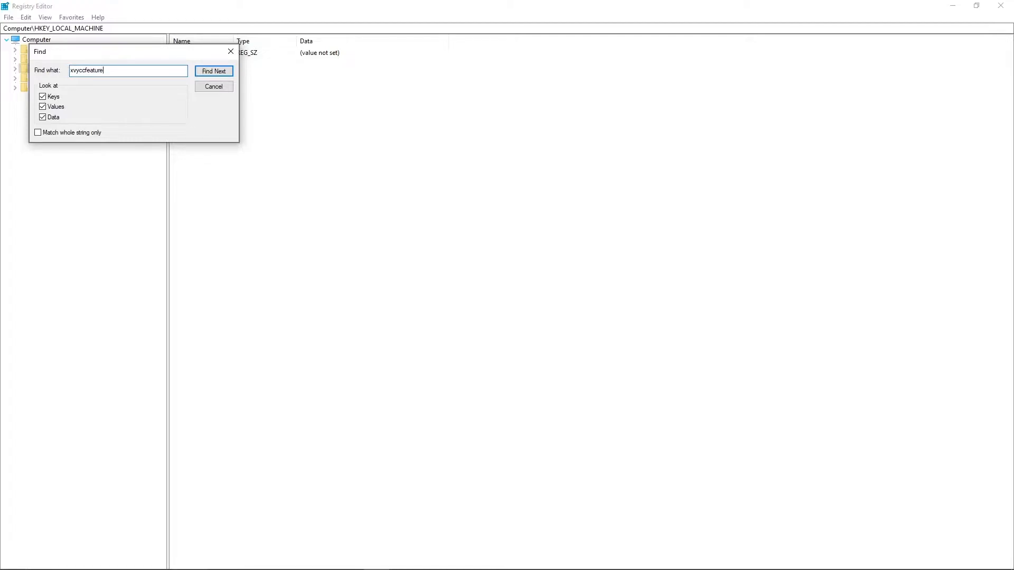
{"action": "key", "text": "Return"}
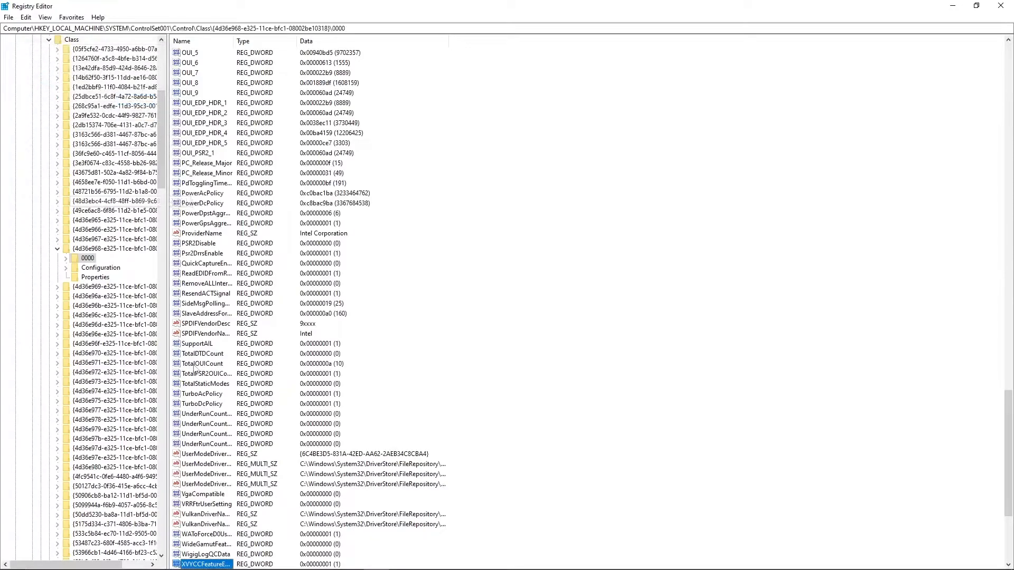
- Set the found XVYCCFeatureEnable DWORD value to 0
{"action": "scroll", "coordinate": [258, 508], "scroll_direction": "down", "scroll_amount": 3}
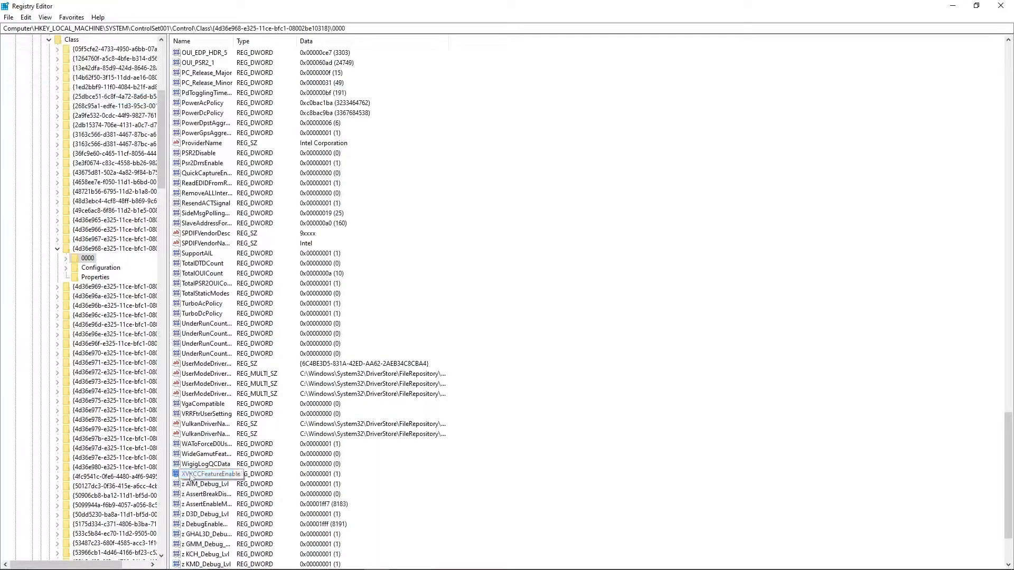
{"action": "double_click", "coordinate": [220, 475]}
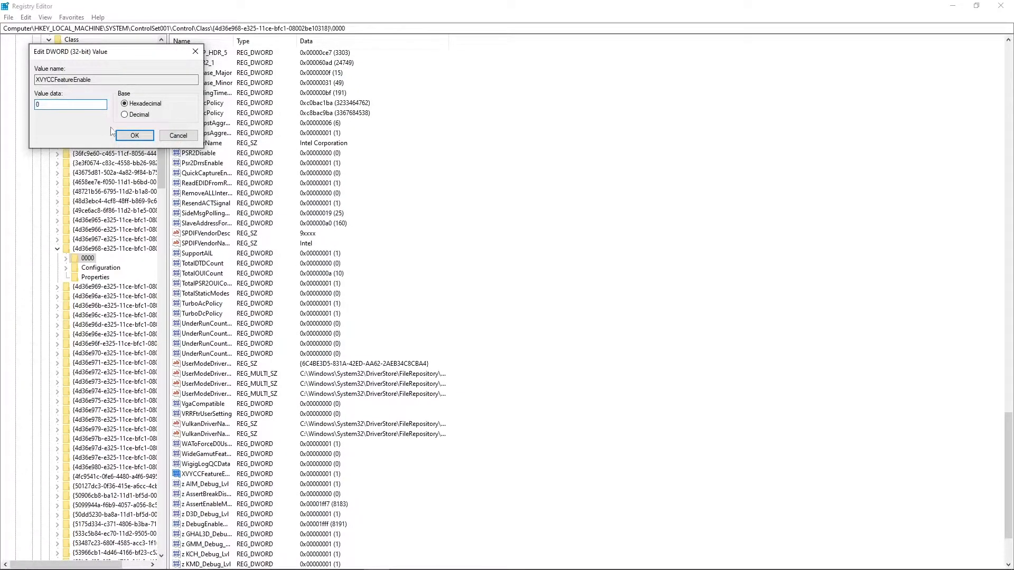
{"action": "left_click", "coordinate": [135, 135]}
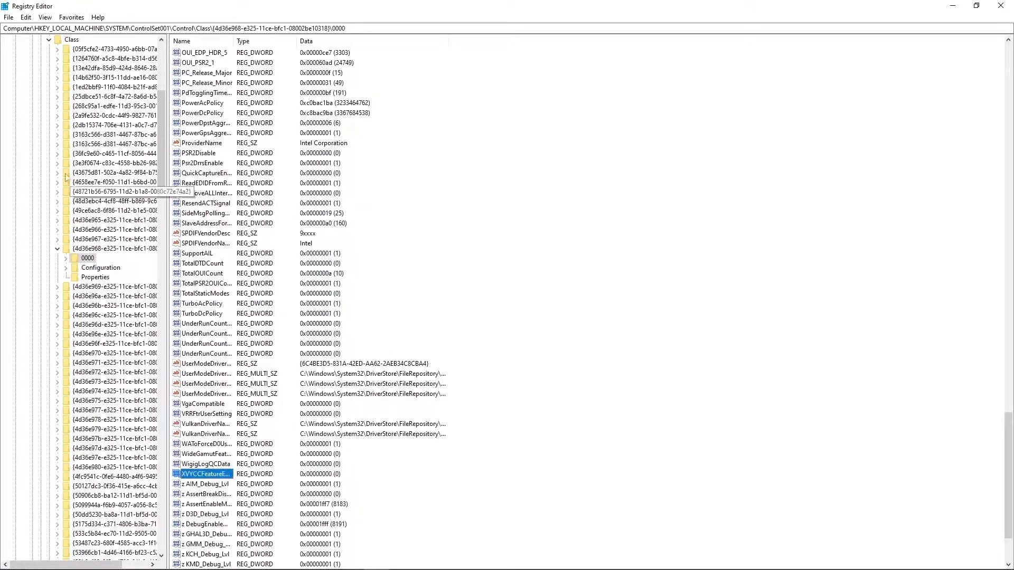
- Step through the further registry matches for "xvyccfeature" and check the XVYCCFeatureEnable data in each Video subkey
{"action": "left_click", "coordinate": [26, 18]}
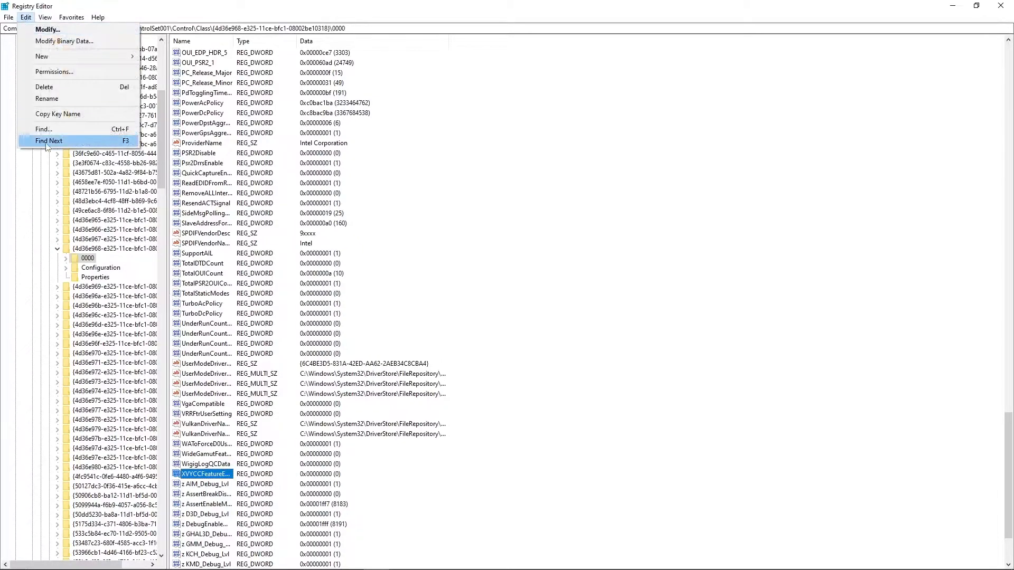
{"action": "left_click", "coordinate": [69, 141]}
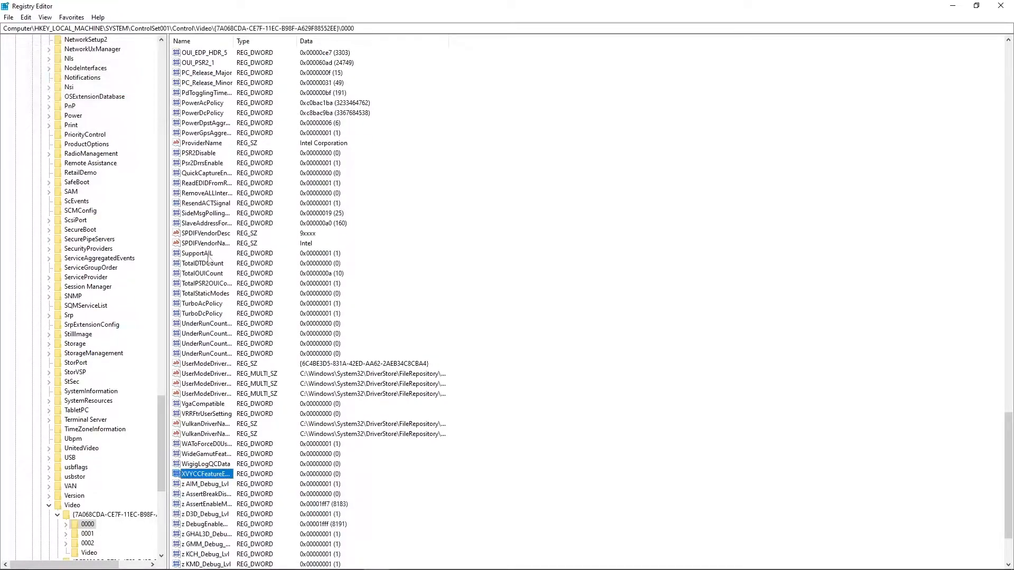
{"action": "key", "text": "F3"}
{"action": "scroll", "coordinate": [238, 422], "scroll_direction": "down", "scroll_amount": 3}
{"action": "scroll", "coordinate": [311, 478], "scroll_direction": "down", "scroll_amount": 1}
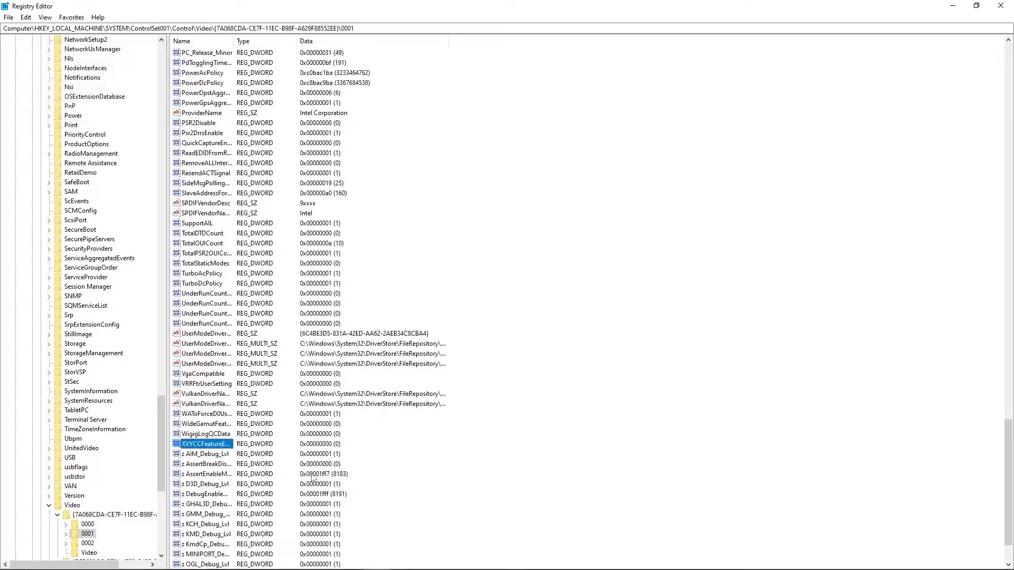
{"action": "key", "text": "F3"}
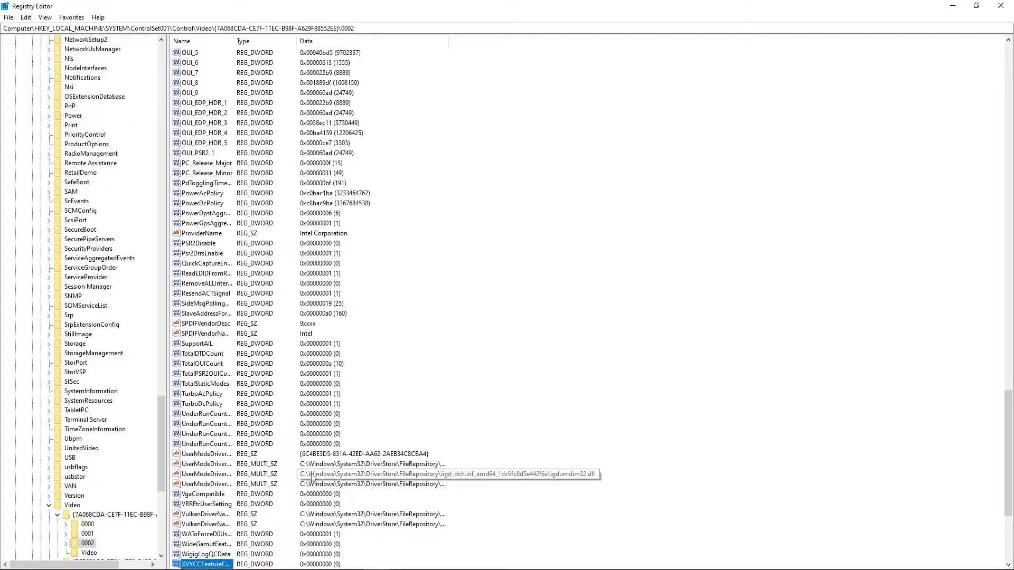
- Step through the remaining "xvyccfeature" matches to the end of the registry, checking the data of each XVYCCFeatureEnable value
{"action": "scroll", "coordinate": [311, 478], "scroll_direction": "down", "scroll_amount": 2}
{"action": "key", "text": "F3"}
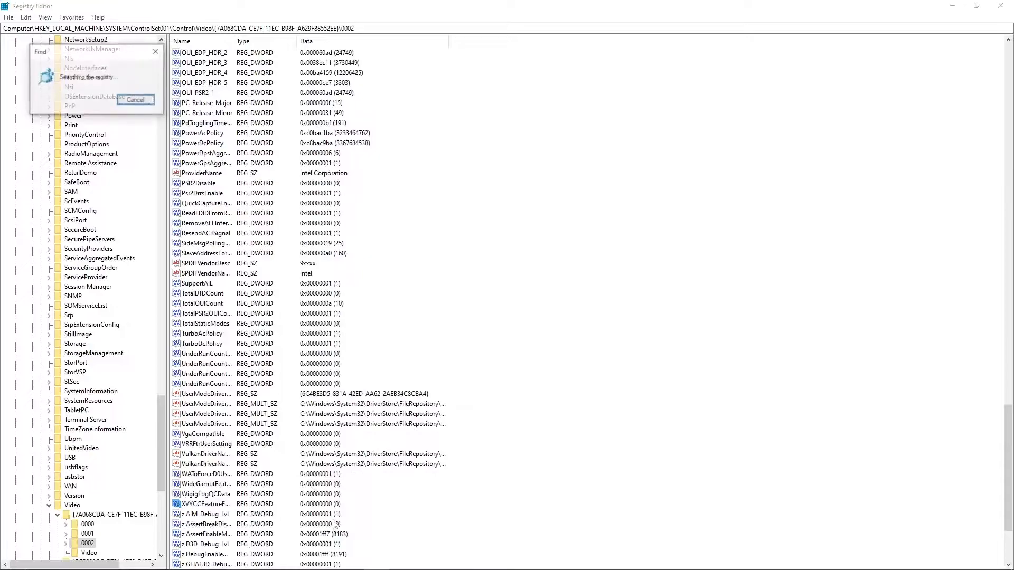
{"action": "key", "text": "F3"}
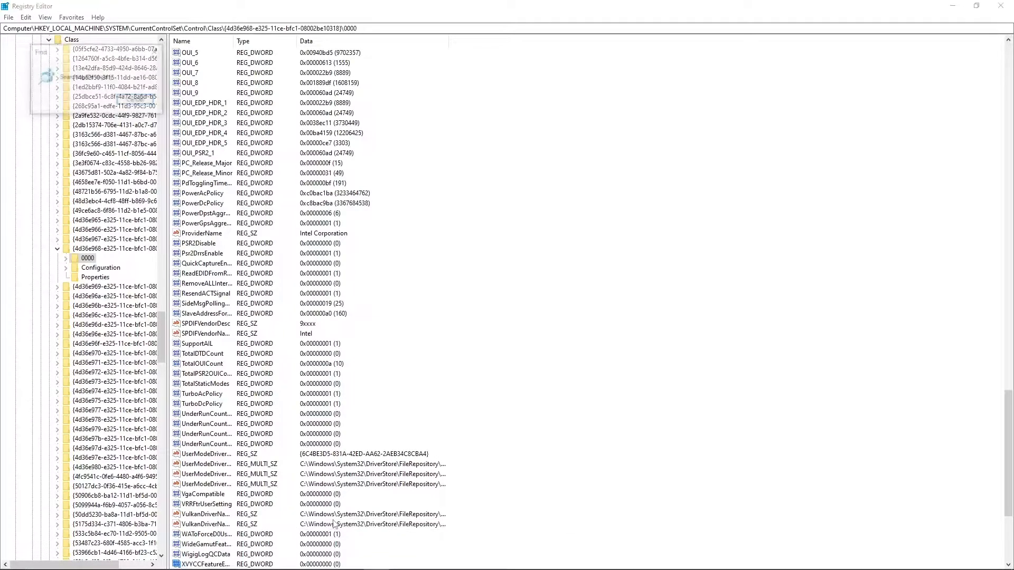
{"action": "key", "text": "F3"}
{"action": "key", "text": "F3"}
{"action": "key", "text": "F3"}
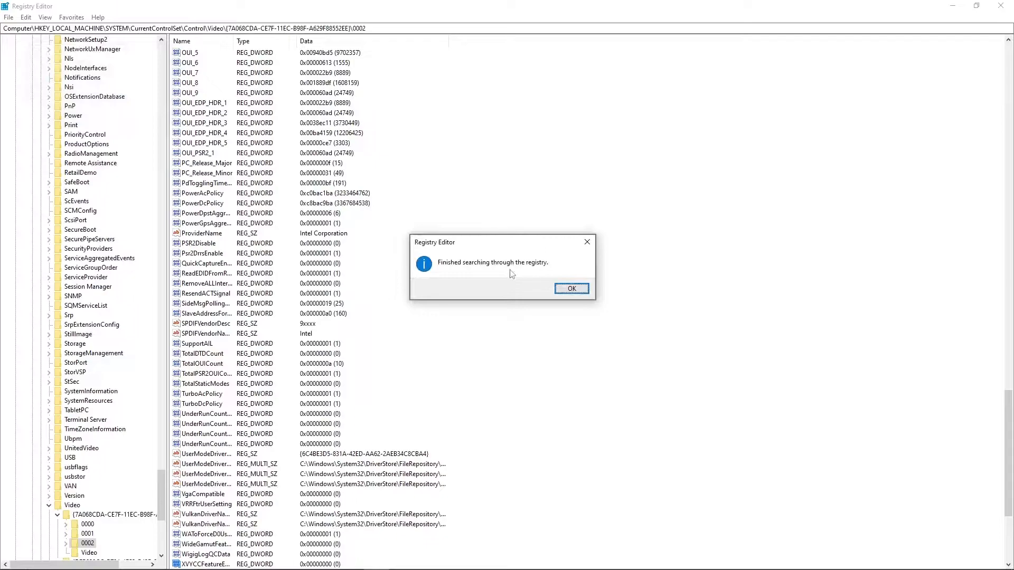
{"action": "left_click", "coordinate": [571, 288]}
- Examine the XVYCCFeatureEnable entry in the 0002 subkey under CurrentControlSet and close Registry Editor
{"action": "scroll", "coordinate": [247, 478], "scroll_direction": "down", "scroll_amount": 3}
{"action": "scroll", "coordinate": [248, 478], "scroll_direction": "down", "scroll_amount": 2}
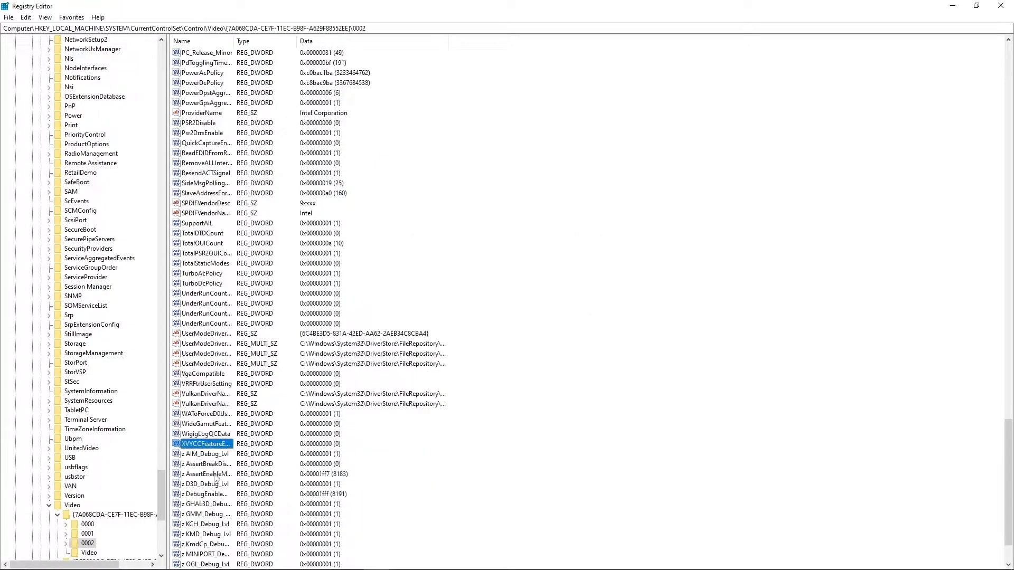
{"action": "scroll", "coordinate": [106, 475], "scroll_direction": "down", "scroll_amount": 2}
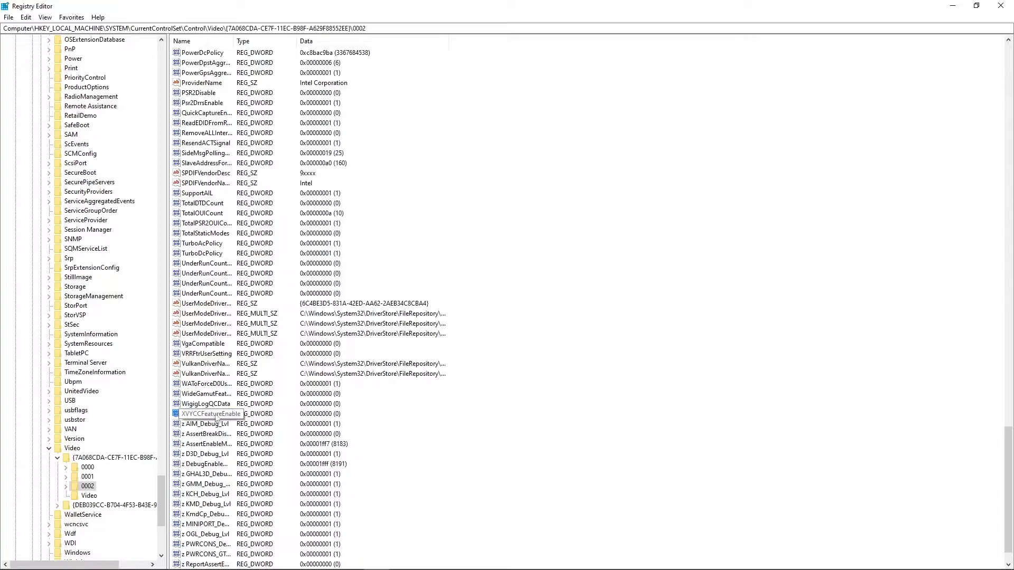
{"action": "left_click", "coordinate": [1000, 6]}
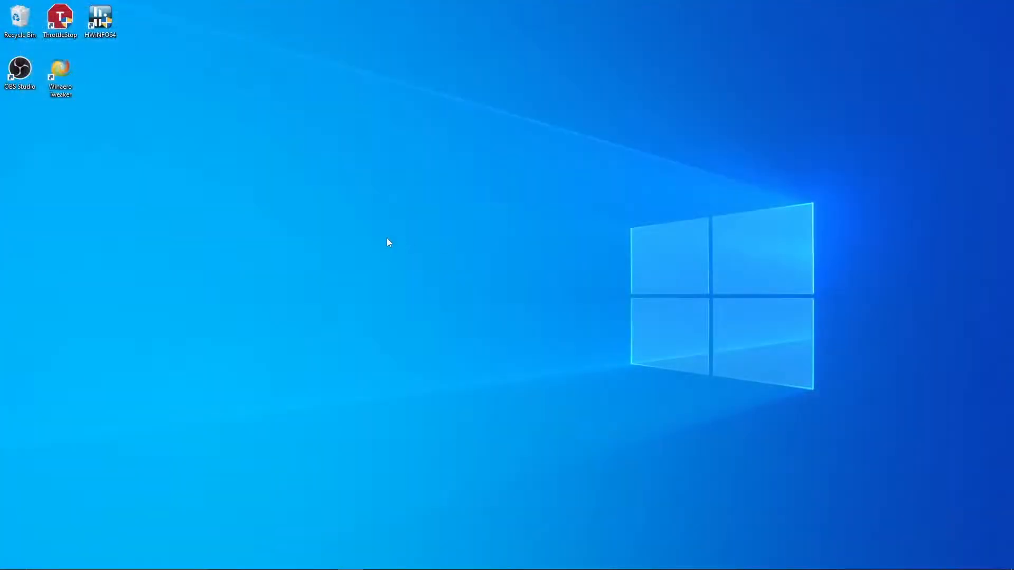
- Move the Winaero Tweaker shortcut away from the other desktop icons and launch Winaero Tweaker
{"action": "left_click_drag", "start_coordinate": [55, 74], "coordinate": [136, 126]}
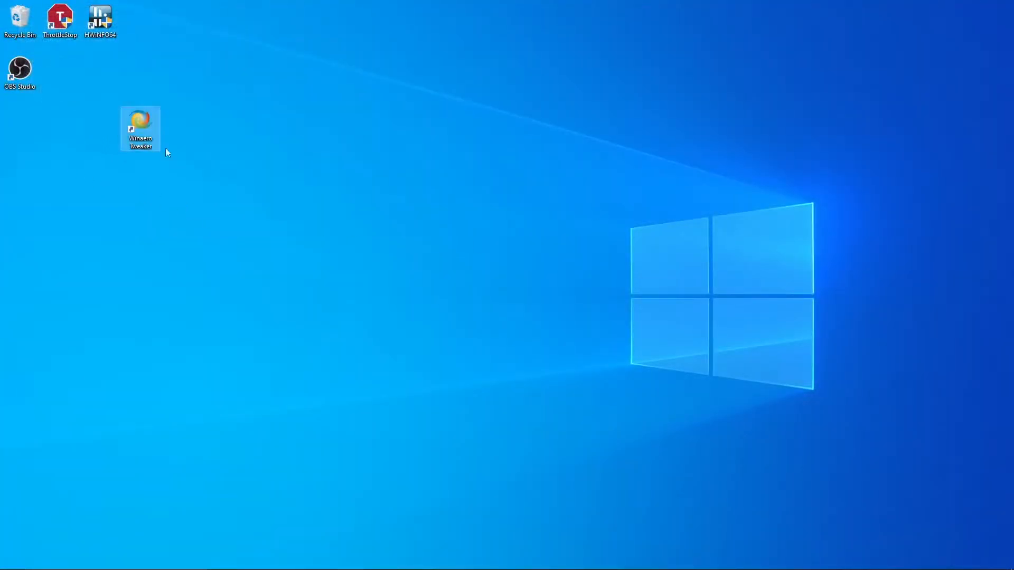
{"action": "left_click_drag", "start_coordinate": [175, 189], "coordinate": [107, 96]}
{"action": "left_click", "coordinate": [214, 134]}
- Search the tweaks for "trus", open the Run as TrustedInstaller tool and look over its description
{"action": "left_click", "coordinate": [282, 115]}
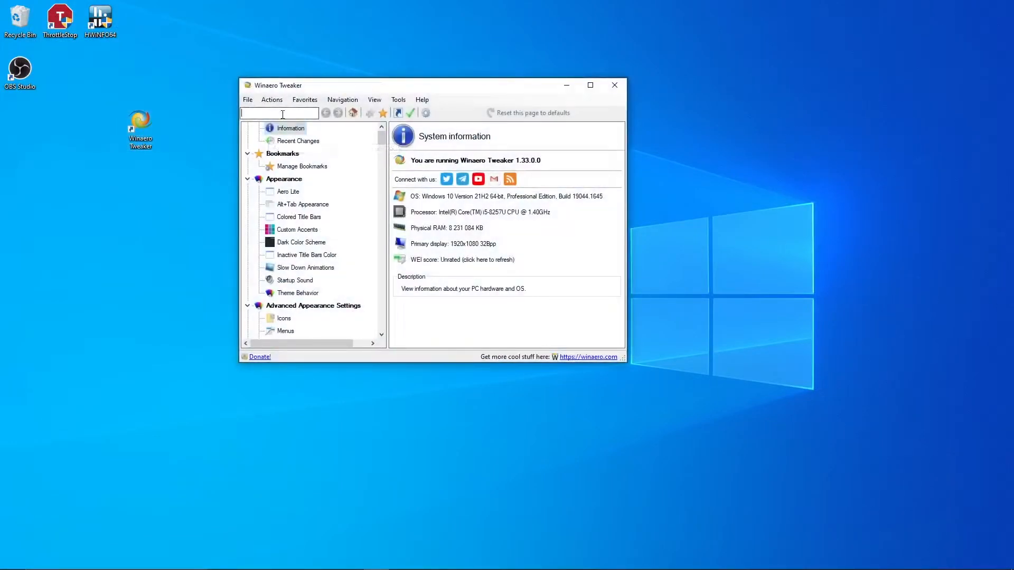
{"action": "type", "text": "trusy"}
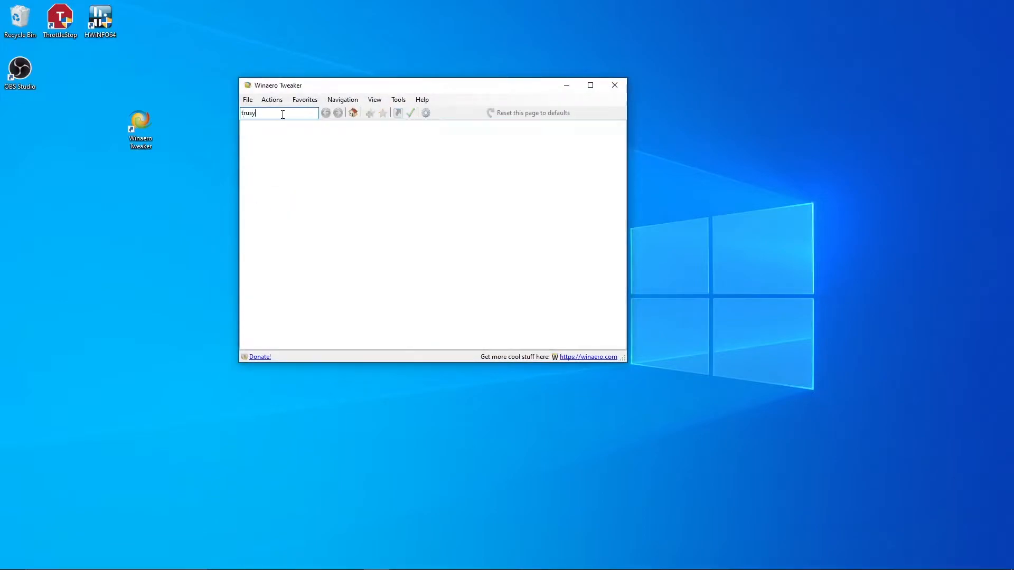
{"action": "key", "text": "BackSpace"}
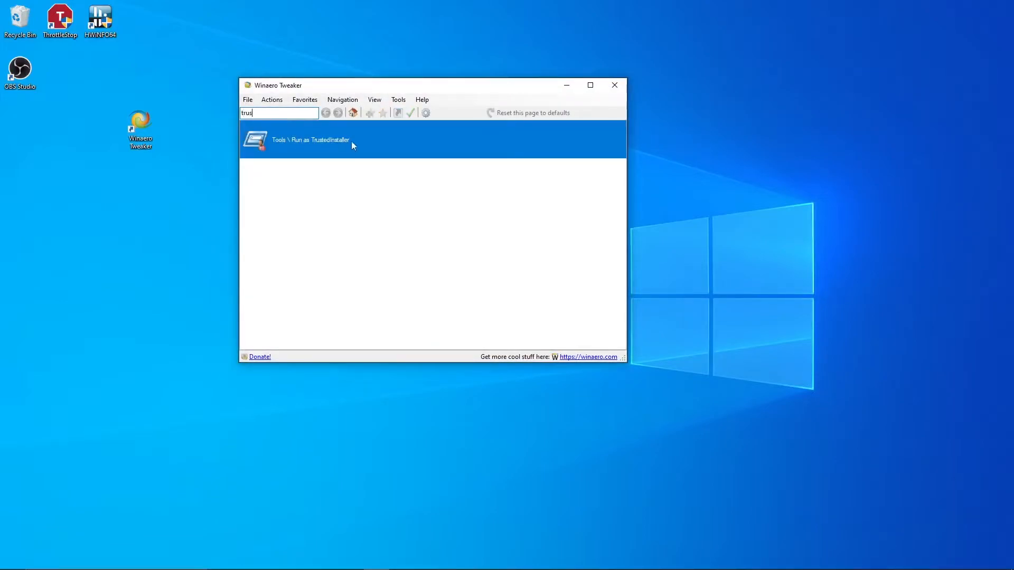
{"action": "left_click", "coordinate": [322, 141]}
{"action": "scroll", "coordinate": [457, 287], "scroll_direction": "down", "scroll_amount": 1}
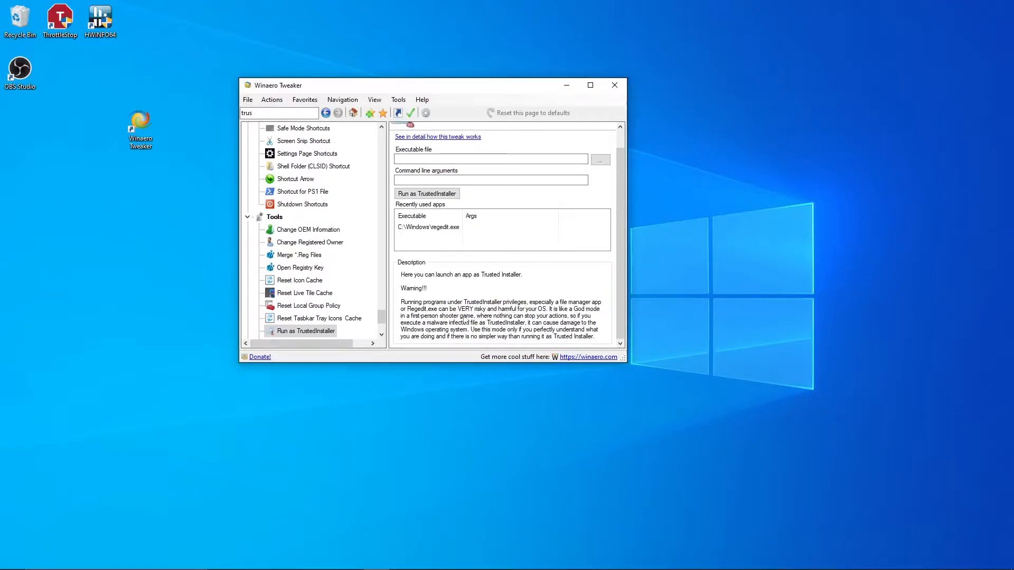
{"action": "scroll", "coordinate": [478, 323], "scroll_direction": "up", "scroll_amount": 1}
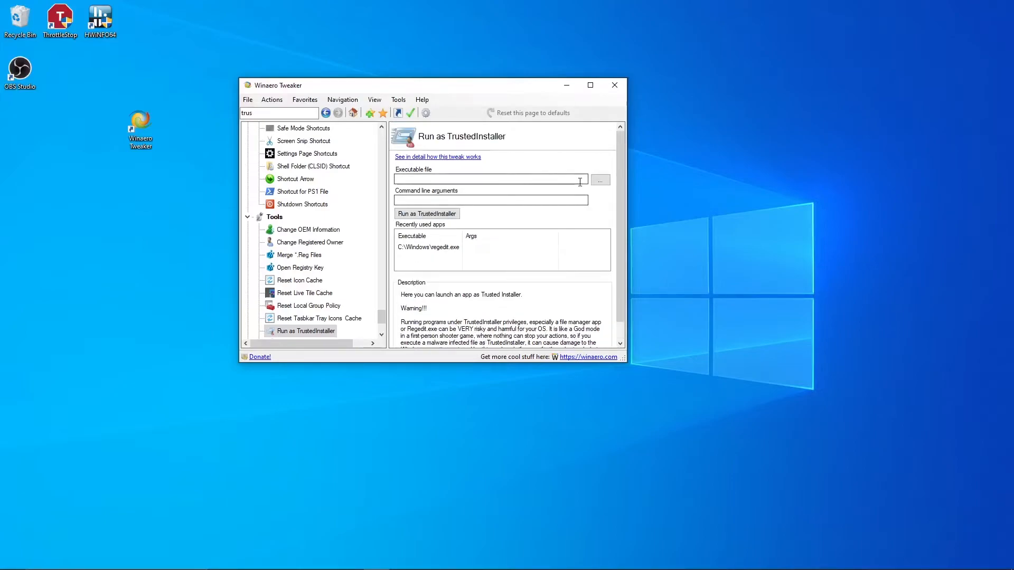
- Choose C:\Windows\regedit.exe as the executable file and run it as TrustedInstaller
{"action": "left_click", "coordinate": [599, 180]}
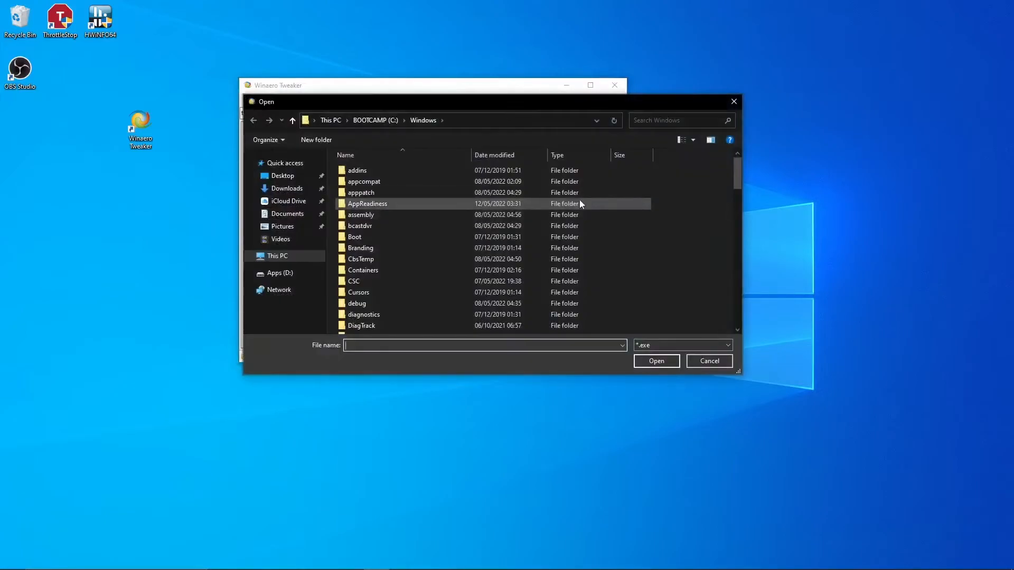
{"action": "scroll", "coordinate": [444, 242], "scroll_direction": "down", "scroll_amount": 14}
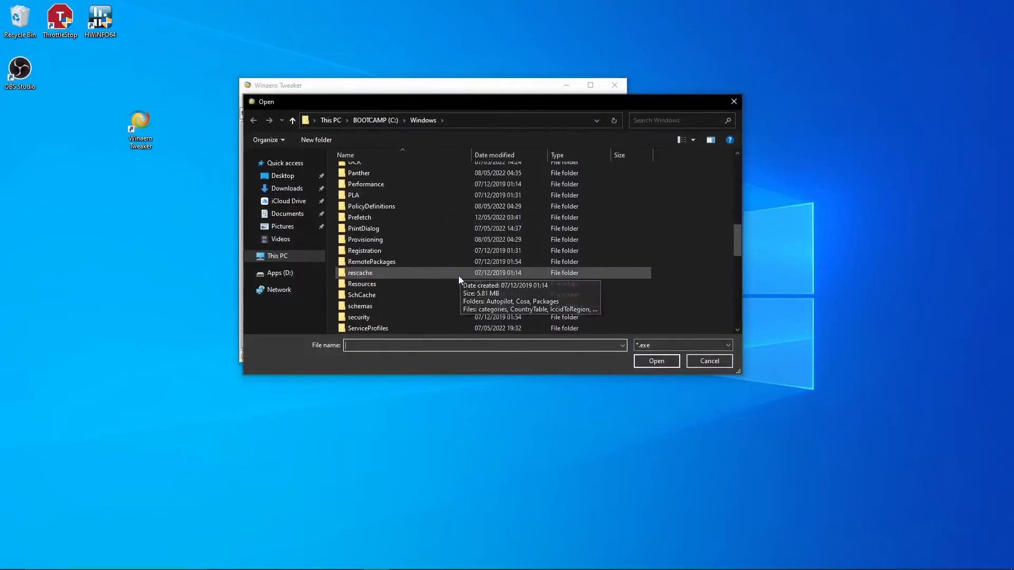
{"action": "scroll", "coordinate": [458, 274], "scroll_direction": "down", "scroll_amount": 10}
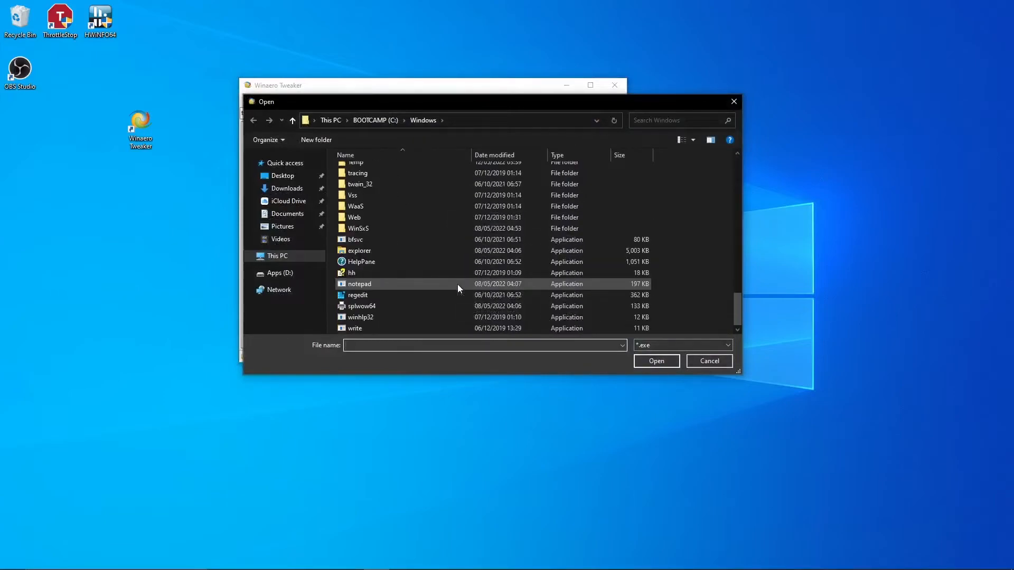
{"action": "left_click", "coordinate": [369, 294]}
{"action": "left_click", "coordinate": [655, 360]}
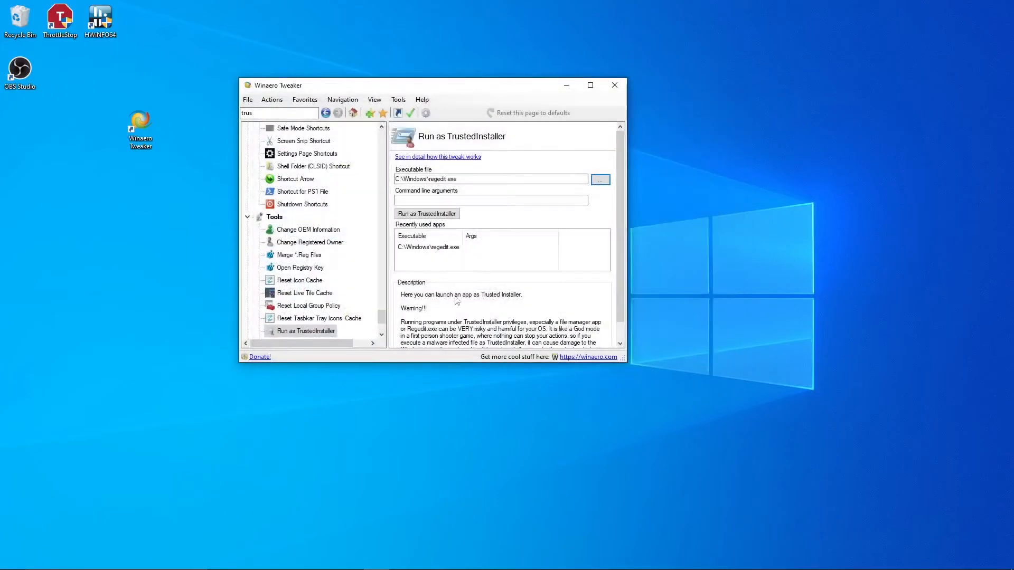
{"action": "left_click", "coordinate": [434, 214]}
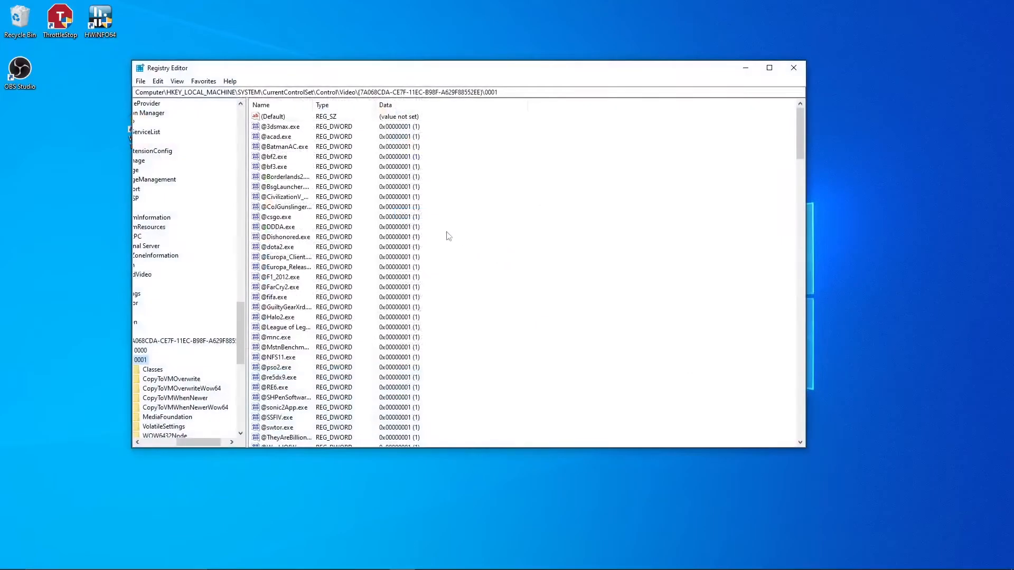
- Widen the Registry Editor window and search the registry for "xvycc"
{"action": "left_click_drag", "start_coordinate": [131, 82], "coordinate": [36, 82]}
{"action": "left_click", "coordinate": [62, 80]}
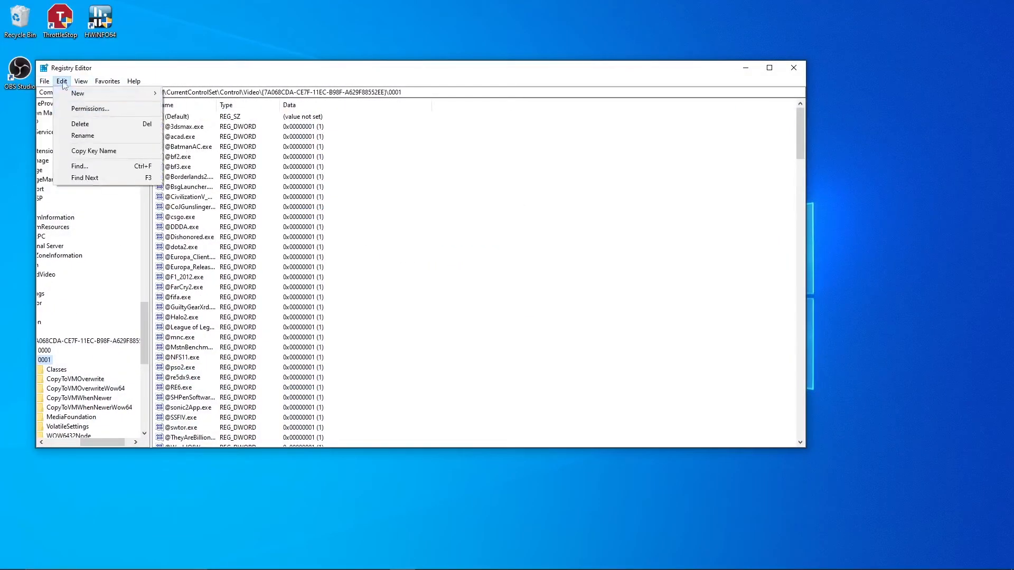
{"action": "left_click", "coordinate": [83, 166]}
{"action": "type", "text": "xvycc"}
{"action": "key", "text": "Return"}
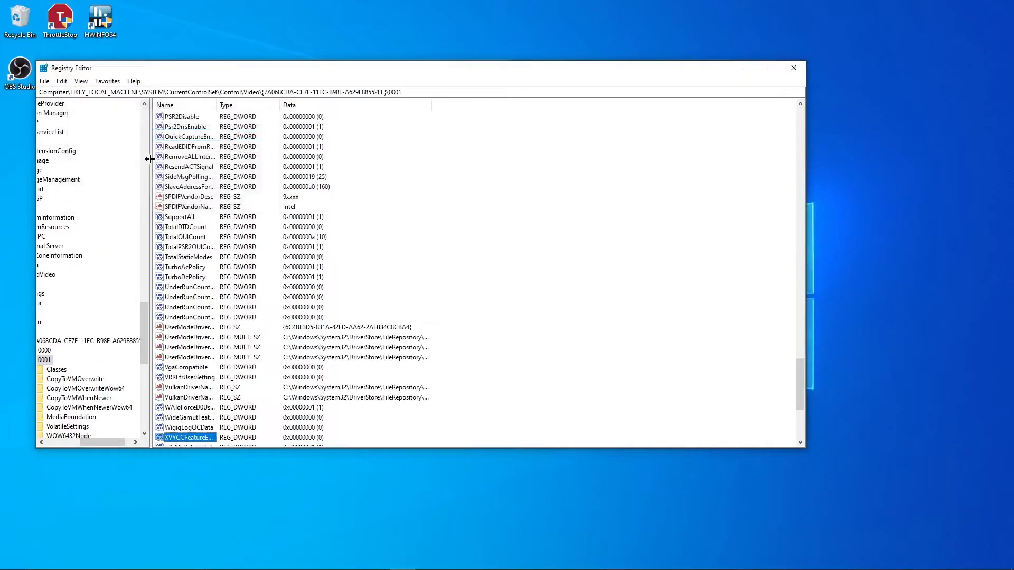
- Search the registry for "xvyccfeature" in keys, values and data, starting from the 0001 subkey
{"action": "left_click", "coordinate": [63, 80]}
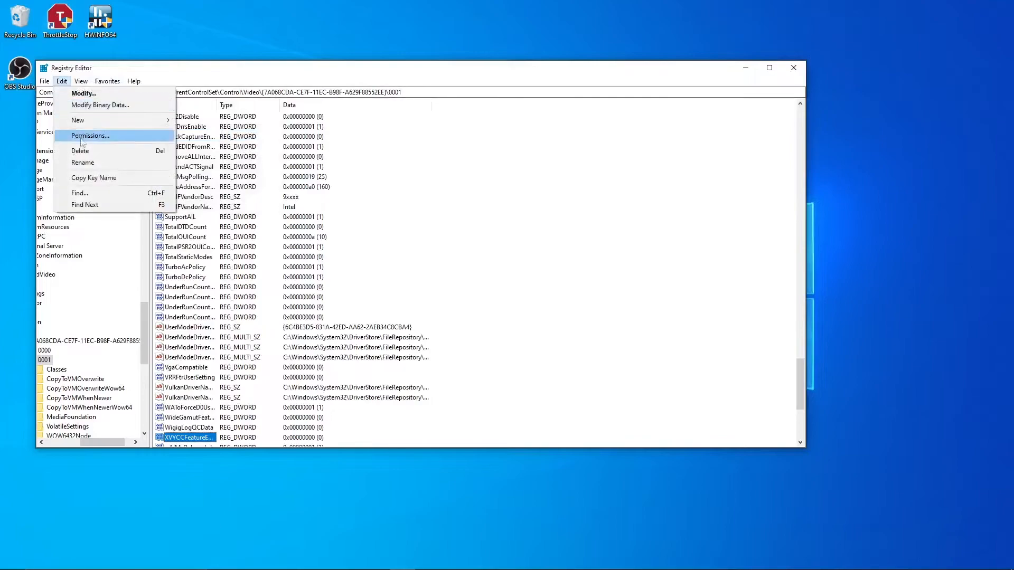
{"action": "left_click", "coordinate": [79, 192]}
{"action": "left_click", "coordinate": [143, 136]}
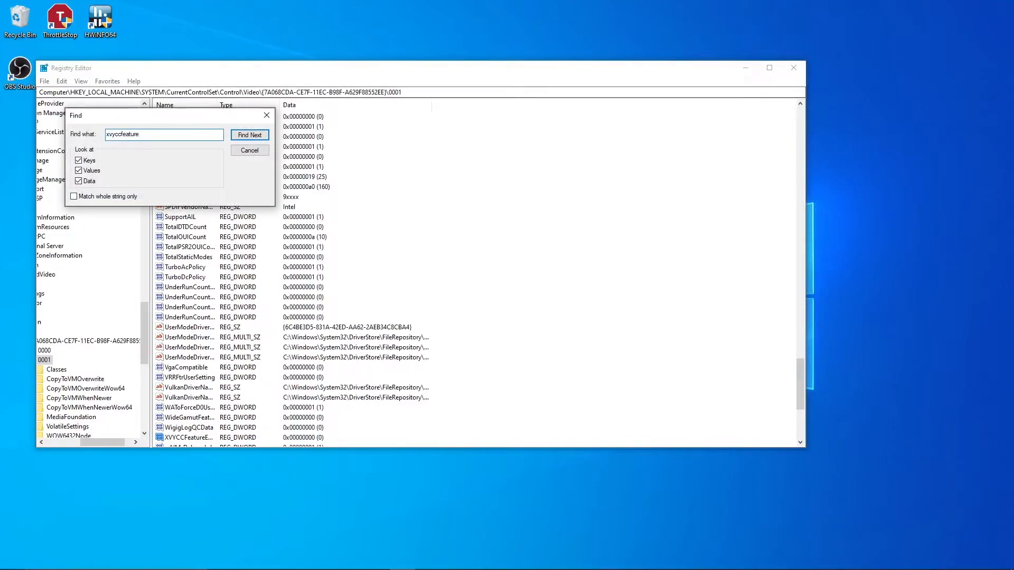
{"action": "type", "text": "feature"}
{"action": "key", "text": "Return"}
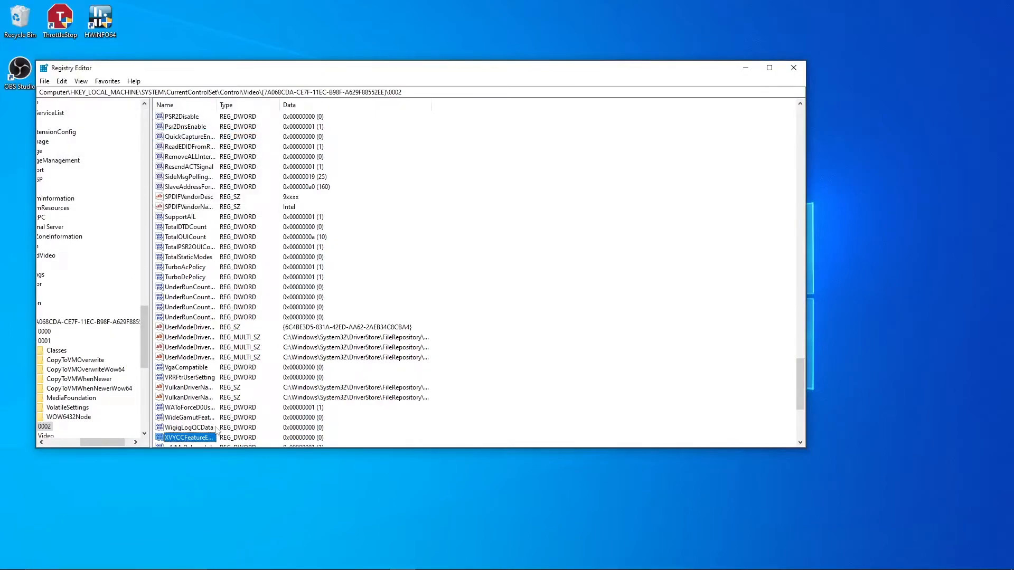
- Open XVYCCFeatureEnable in the 0002 Video subkey to check its data, accept it and close Registry Editor
{"action": "scroll", "coordinate": [215, 431], "scroll_direction": "down", "scroll_amount": 2}
{"action": "double_click", "coordinate": [200, 378]}
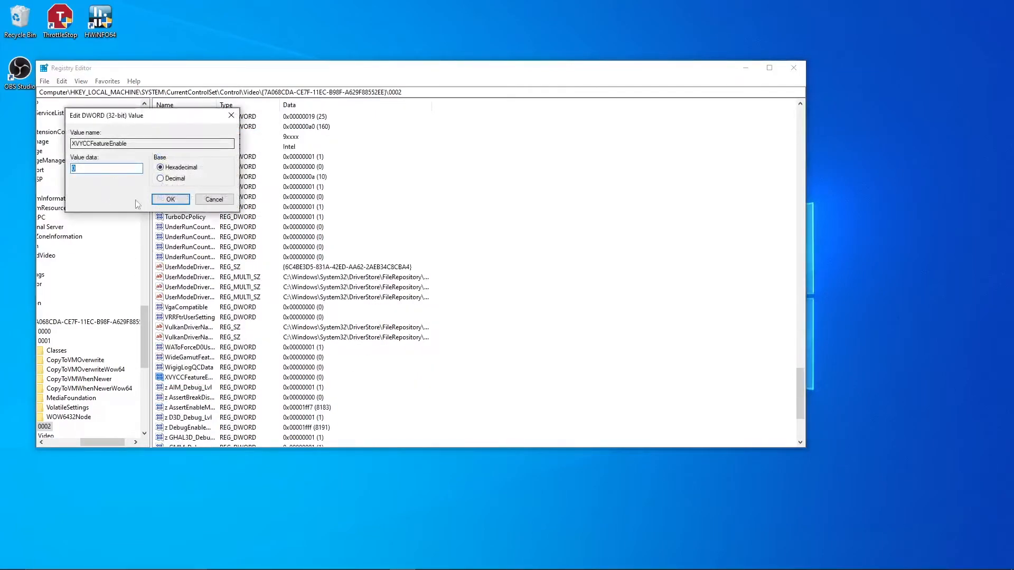
{"action": "left_click", "coordinate": [168, 199]}
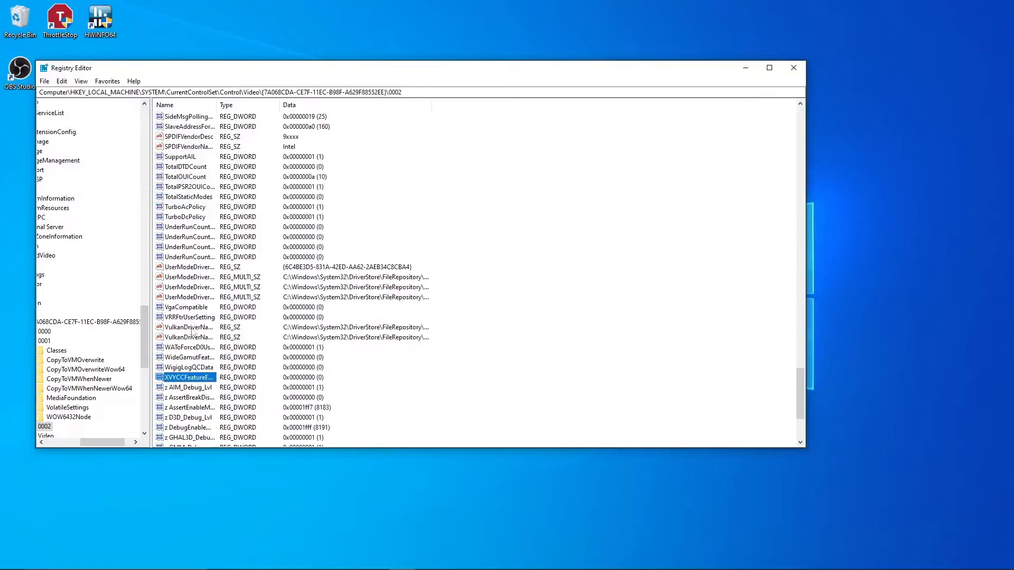
{"action": "key", "text": "F2"}
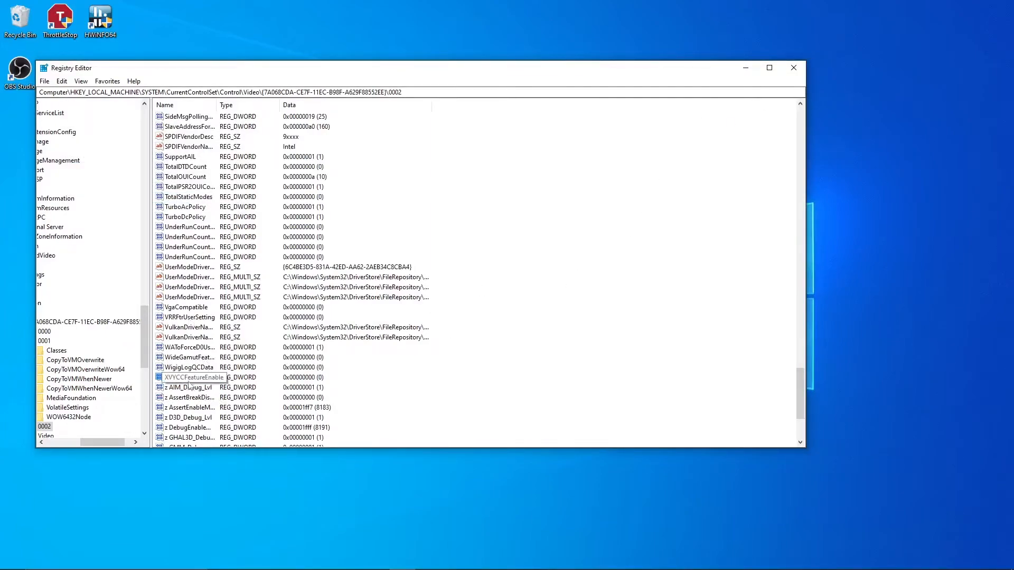
{"action": "left_click", "coordinate": [793, 68]}
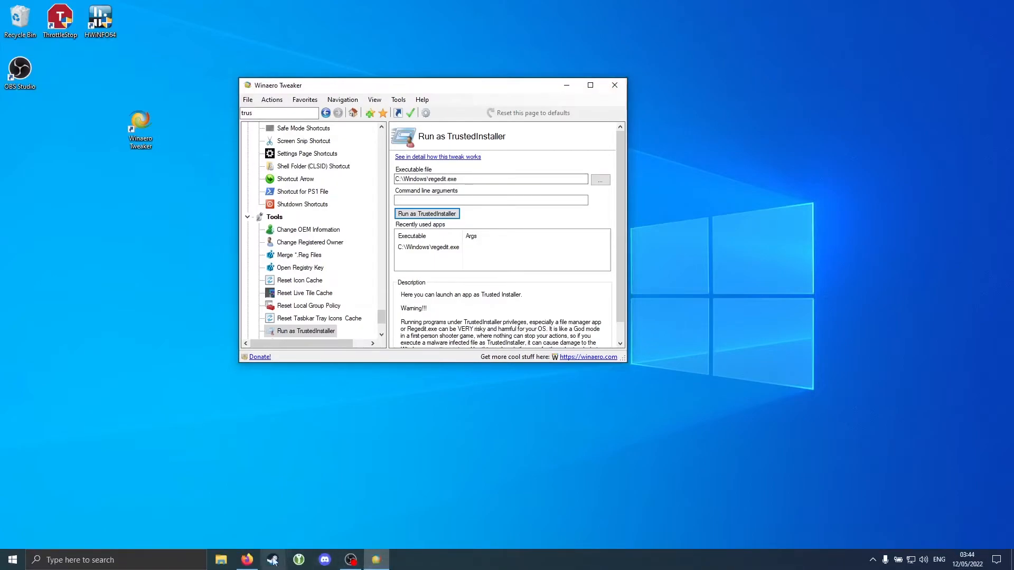
- Open Intel Graphics Command Center and look through the color settings of the selected display
{"action": "left_click", "coordinate": [167, 559]}
{"action": "type", "text": "intel"}
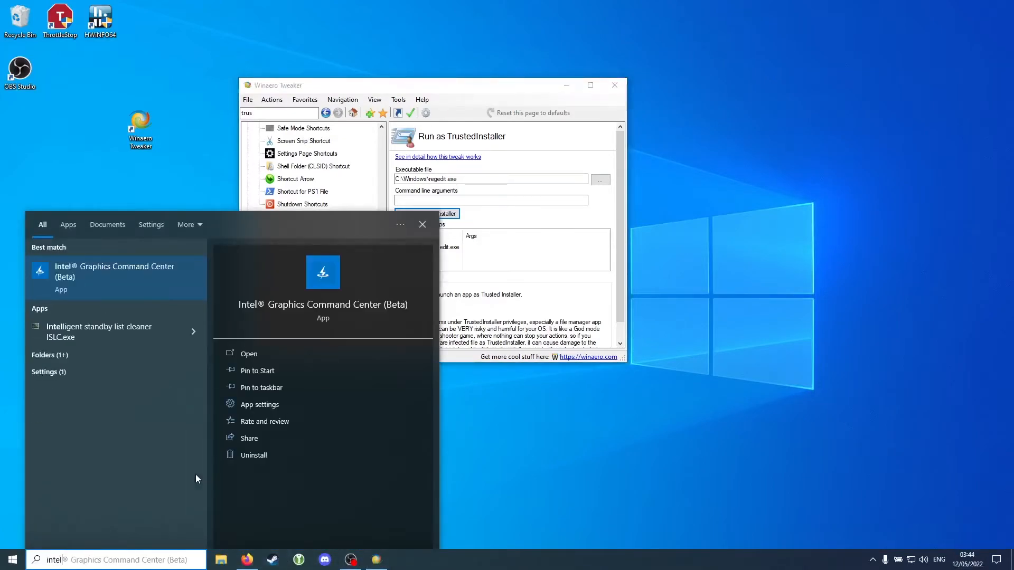
{"action": "key", "text": "Return"}
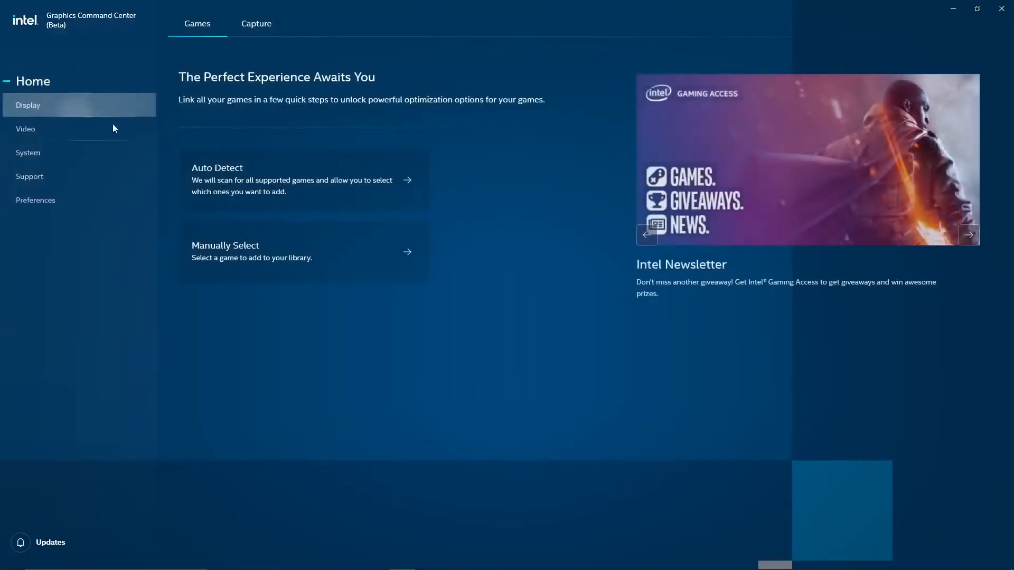
{"action": "left_click", "coordinate": [79, 105]}
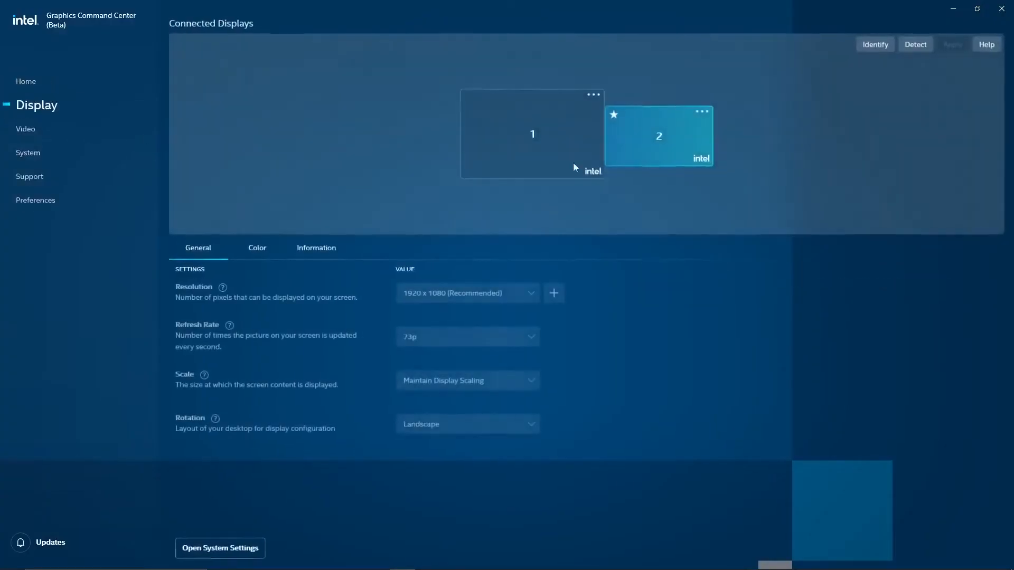
{"action": "left_click", "coordinate": [232, 251]}
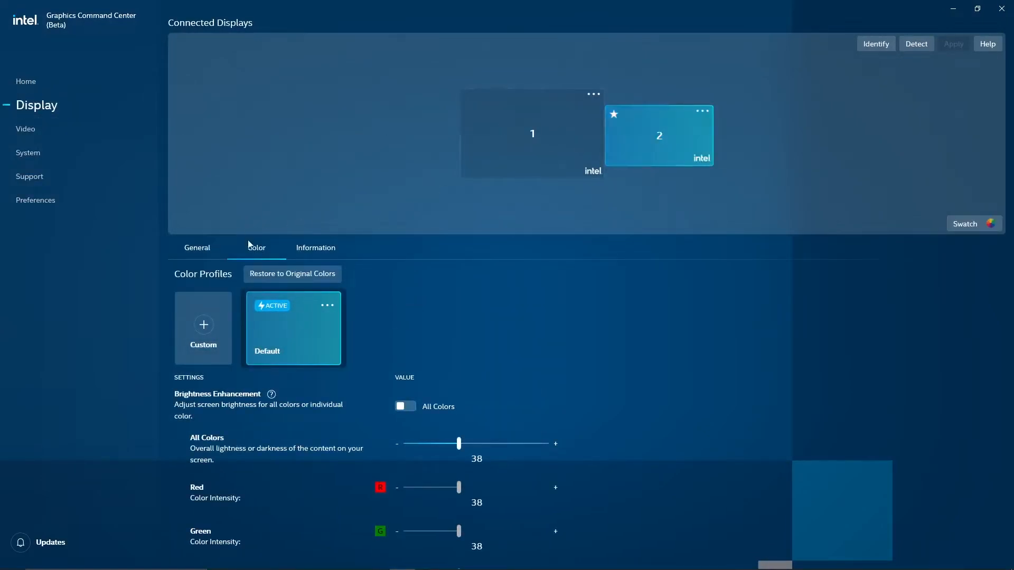
{"action": "scroll", "coordinate": [378, 502], "scroll_direction": "down", "scroll_amount": 4}
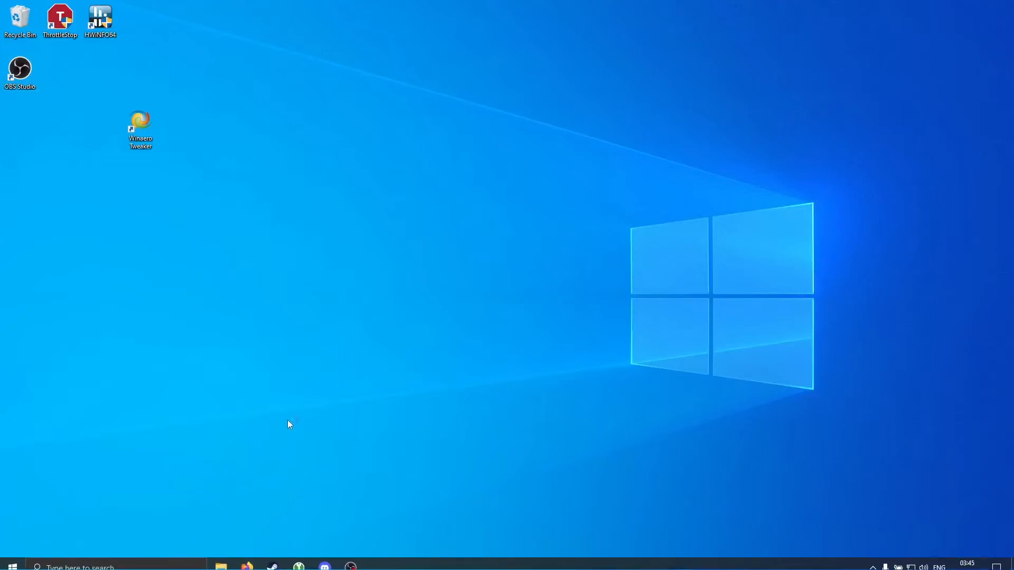
- Reopen Intel Graphics Command Center and examine the display's hue and saturation settings
{"action": "key", "text": "super"}
{"action": "type", "text": "intel"}
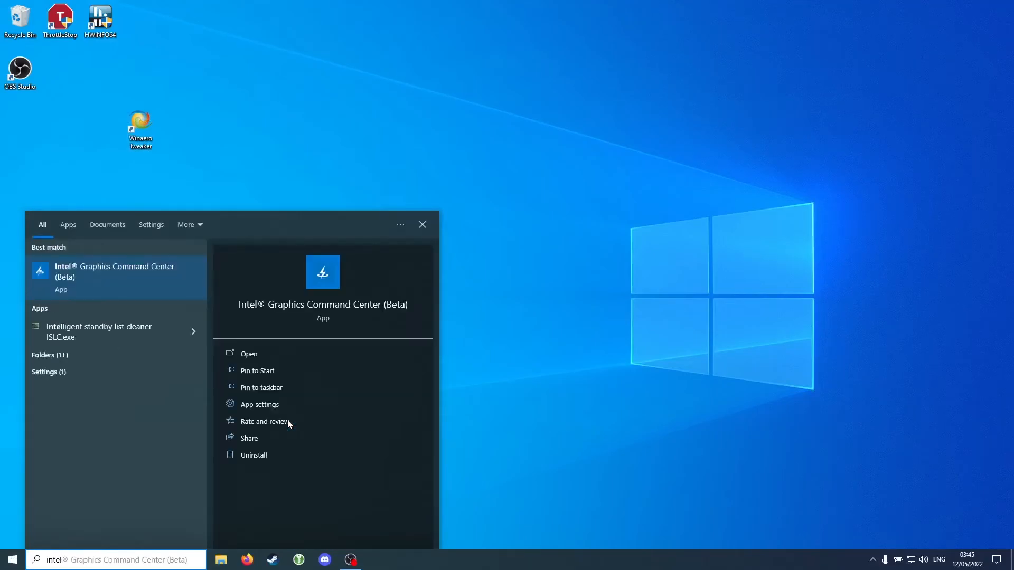
{"action": "key", "text": "Return"}
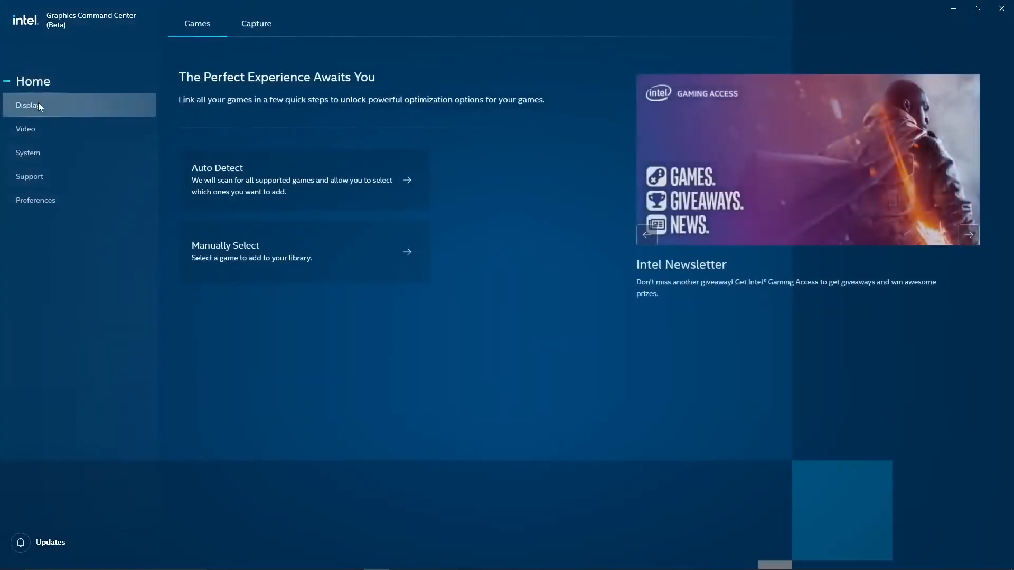
{"action": "left_click", "coordinate": [104, 116]}
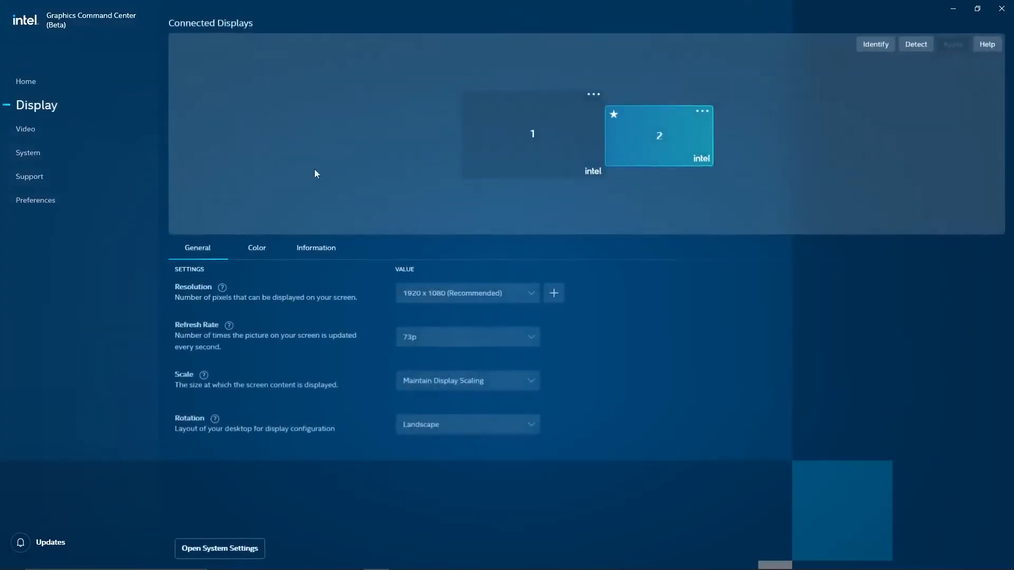
{"action": "left_click", "coordinate": [256, 247]}
{"action": "scroll", "coordinate": [310, 296], "scroll_direction": "down", "scroll_amount": 10}
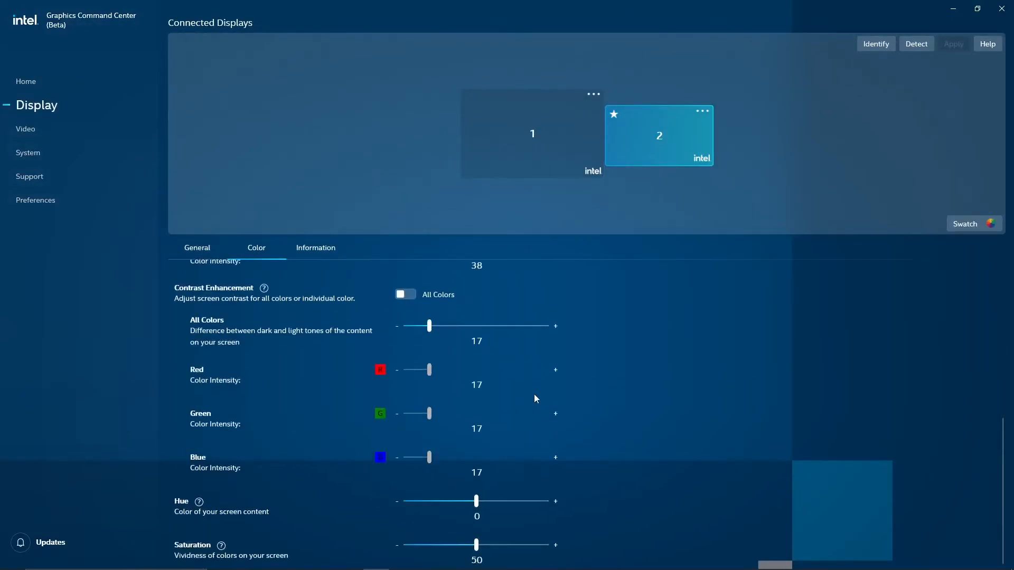
{"action": "mouse_move", "coordinate": [476, 547]}
{"action": "left_mouse_down"}
{"action": "mouse_move", "coordinate": [544, 547]}
{"action": "mouse_move", "coordinate": [475, 549]}
{"action": "left_mouse_up"}
- Open Color-Goggles from its background instance, examine its saturation, startup and game process settings, and close its window
{"action": "mouse_move", "coordinate": [823, 568]}
{"action": "left_click", "coordinate": [871, 560]}
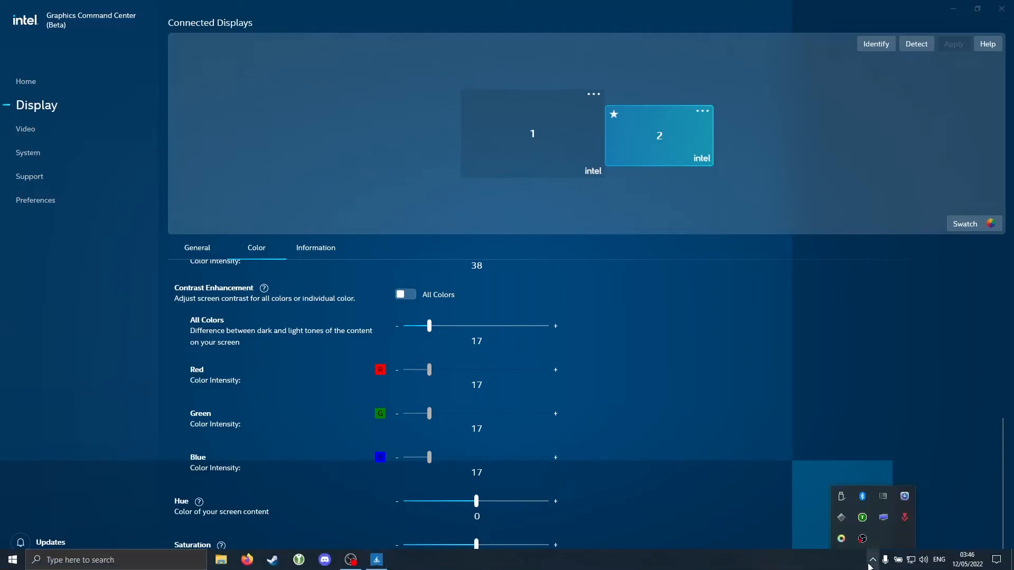
{"action": "right_click", "coordinate": [842, 539]}
{"action": "left_click", "coordinate": [814, 506]}
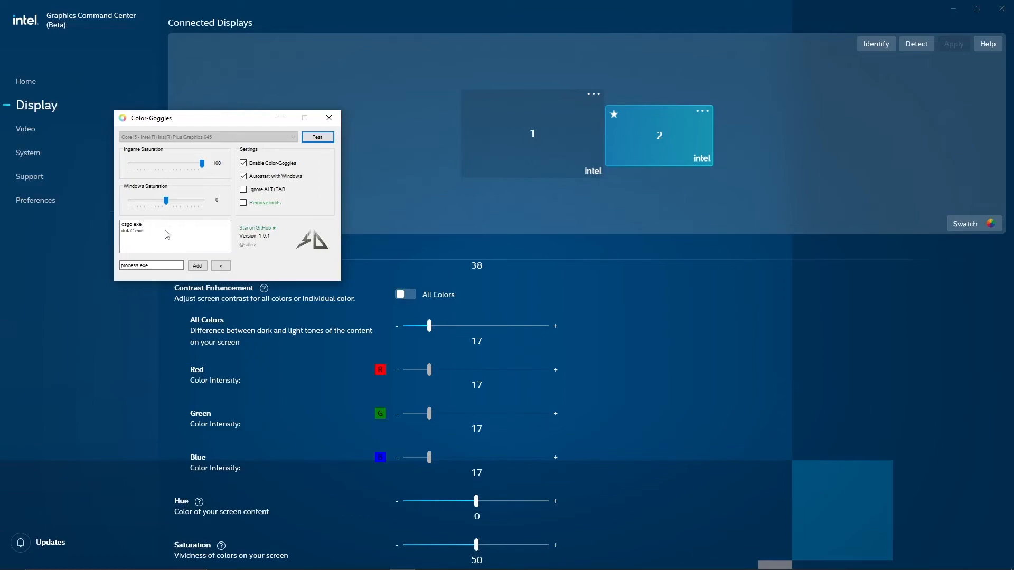
{"action": "left_click_drag", "start_coordinate": [154, 124], "coordinate": [191, 168]}
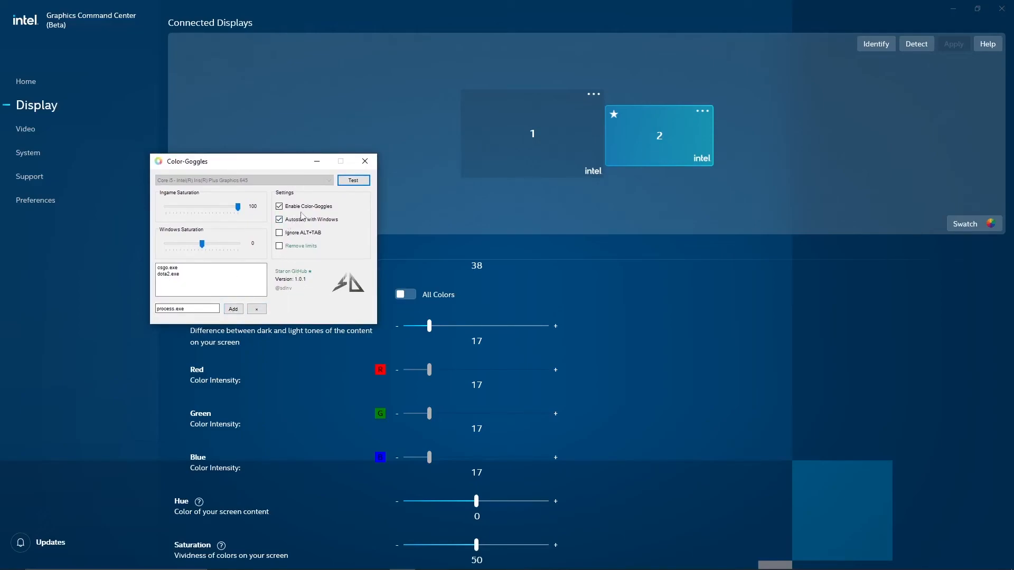
{"action": "left_click_drag", "start_coordinate": [243, 160], "coordinate": [279, 204]}
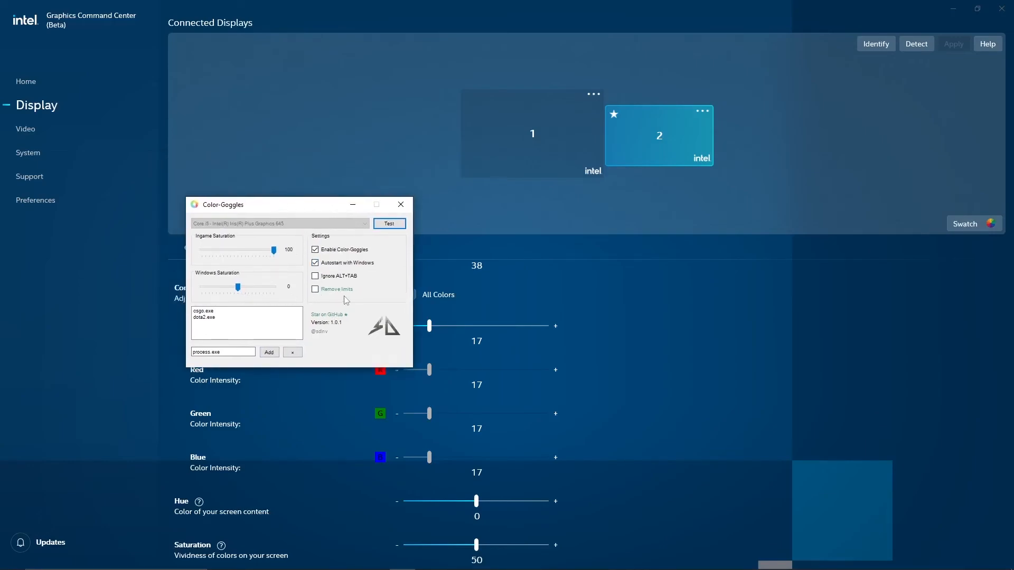
{"action": "left_click", "coordinate": [401, 205]}
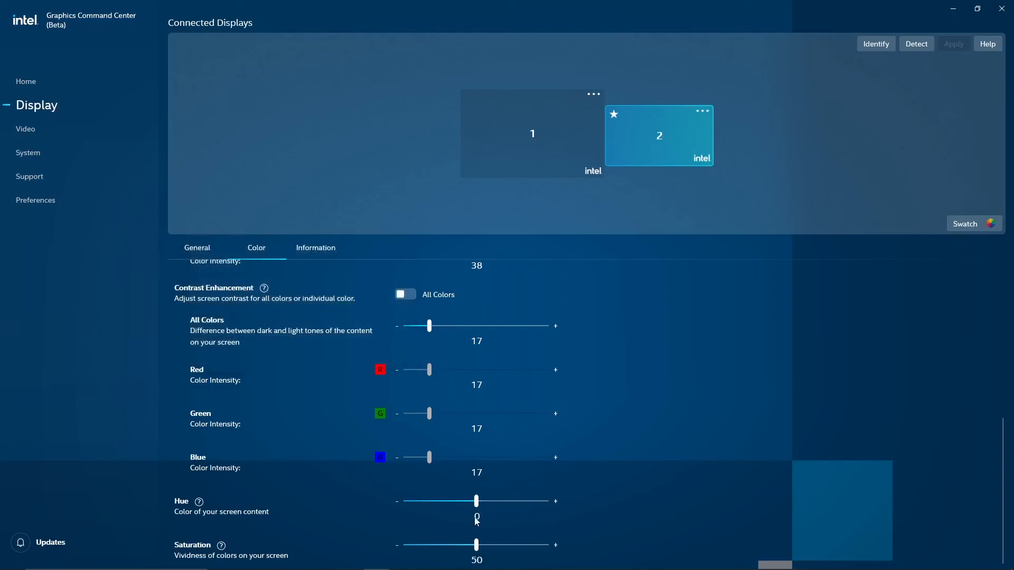